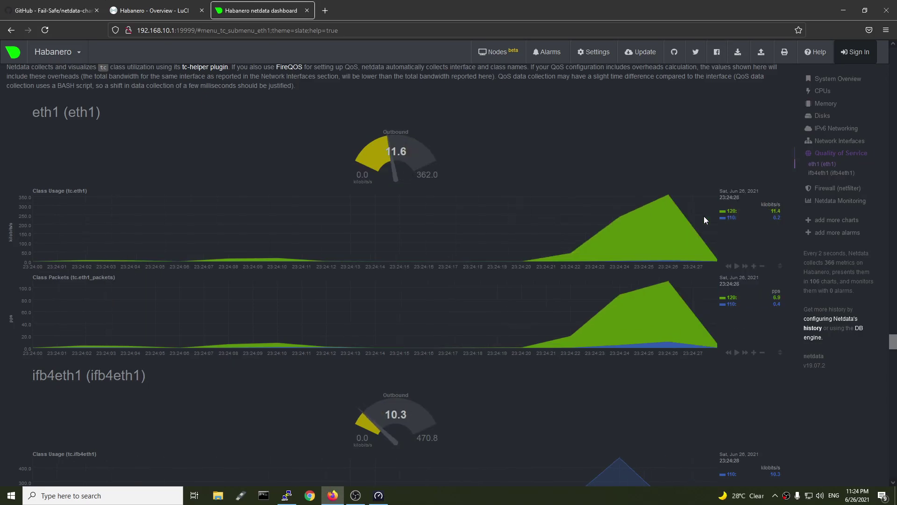
Bring the running Speedtest window forward and move it left beside the Netdata eth1/ifb4eth1 QoS charts
{"action": "key", "text": "alt+Tab"}
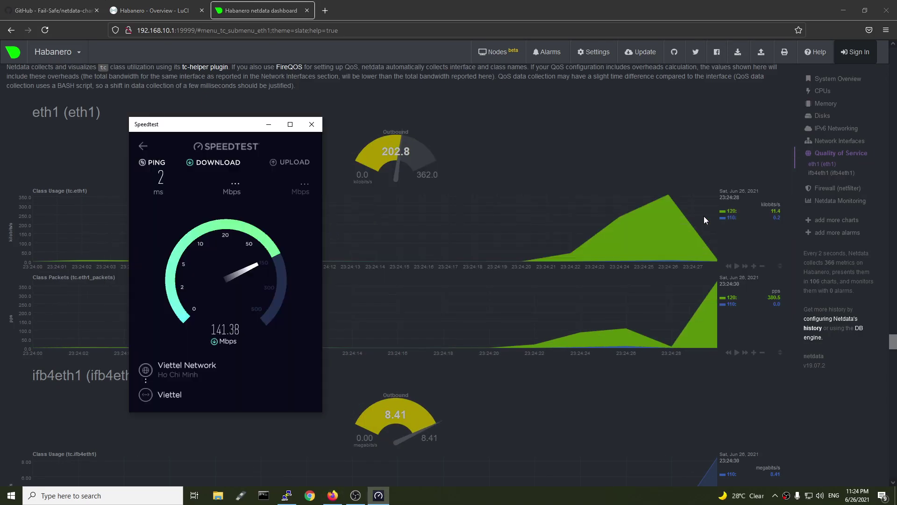
{"action": "left_click_drag", "start_coordinate": [218, 125], "coordinate": [136, 123]}
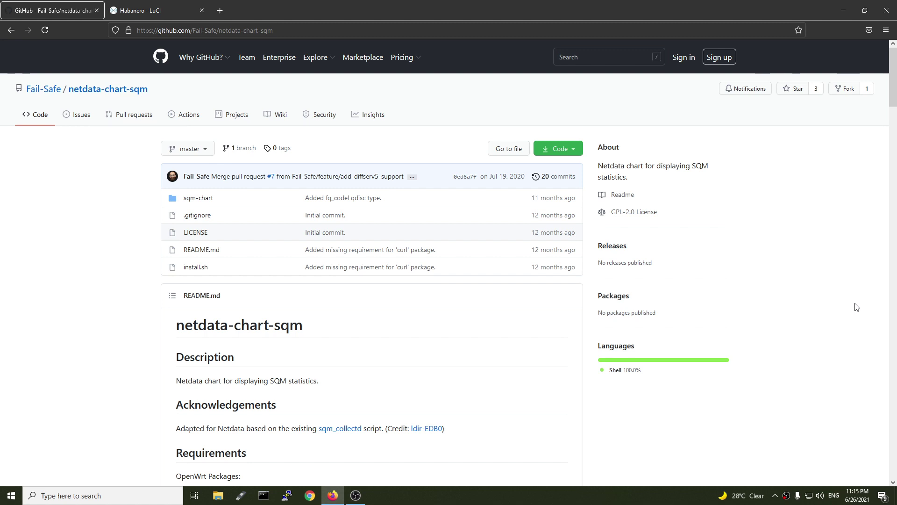
Log in to the router's LuCI web interface with the admin password
{"action": "key", "text": "ctrl+Tab"}
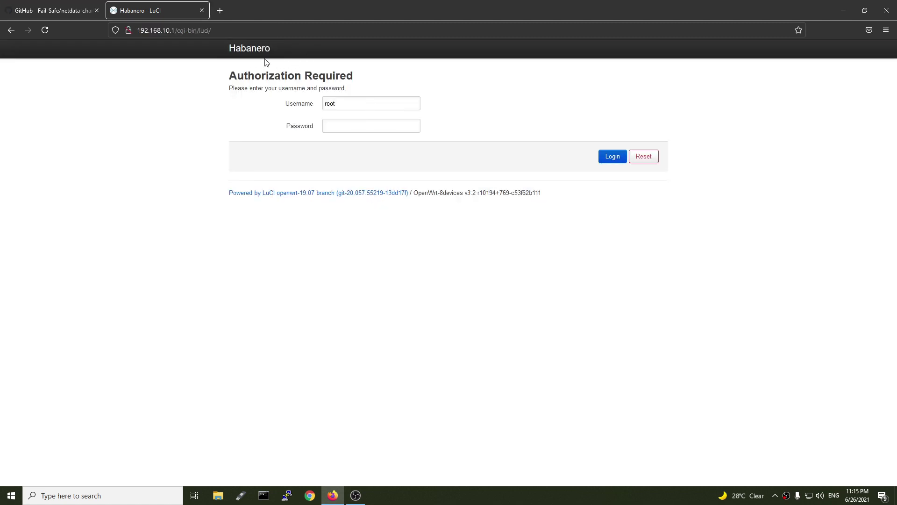
{"action": "left_click", "coordinate": [362, 126]}
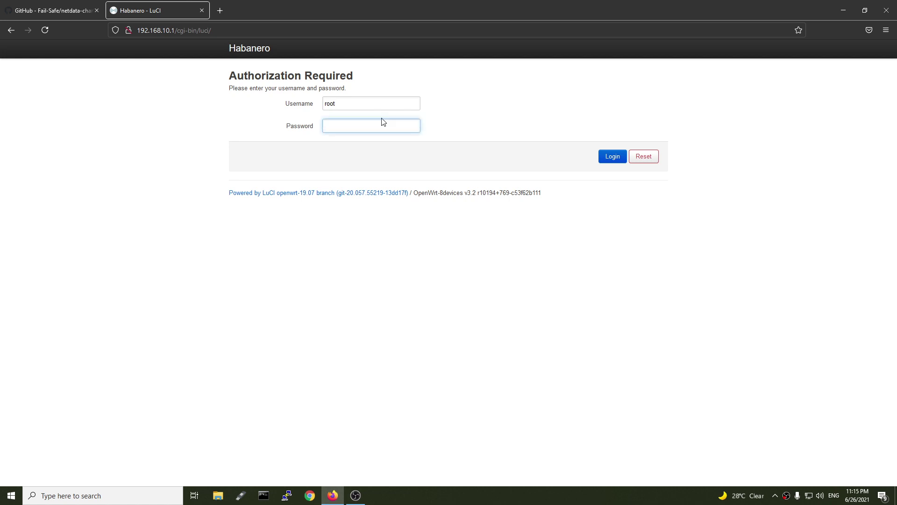
{"action": "key", "text": "Return"}
Refresh the package lists on System > Software and dismiss the update log
{"action": "mouse_move", "coordinate": [323, 49]}
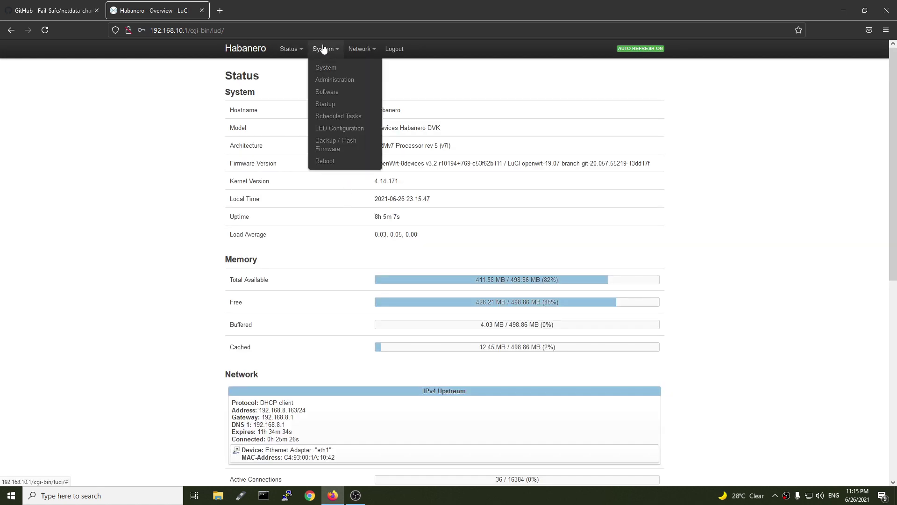
{"action": "left_click", "coordinate": [340, 92]}
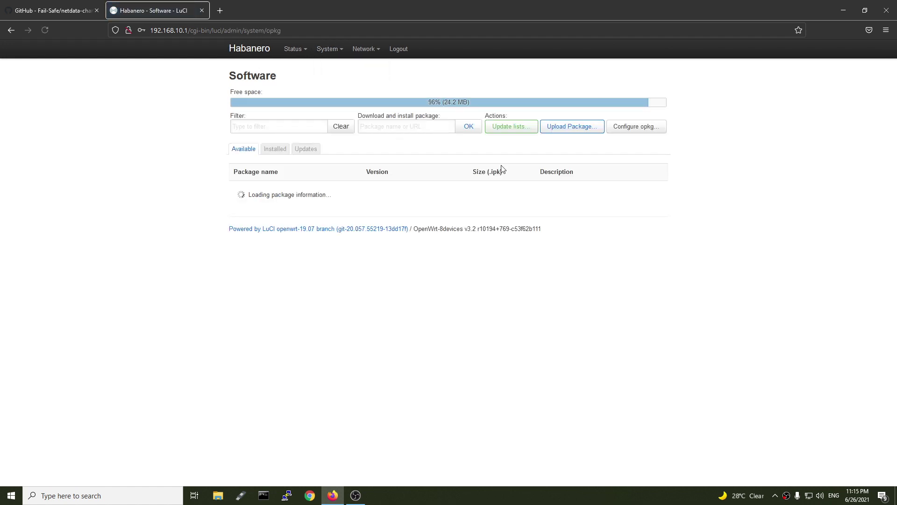
{"action": "left_click", "coordinate": [507, 130]}
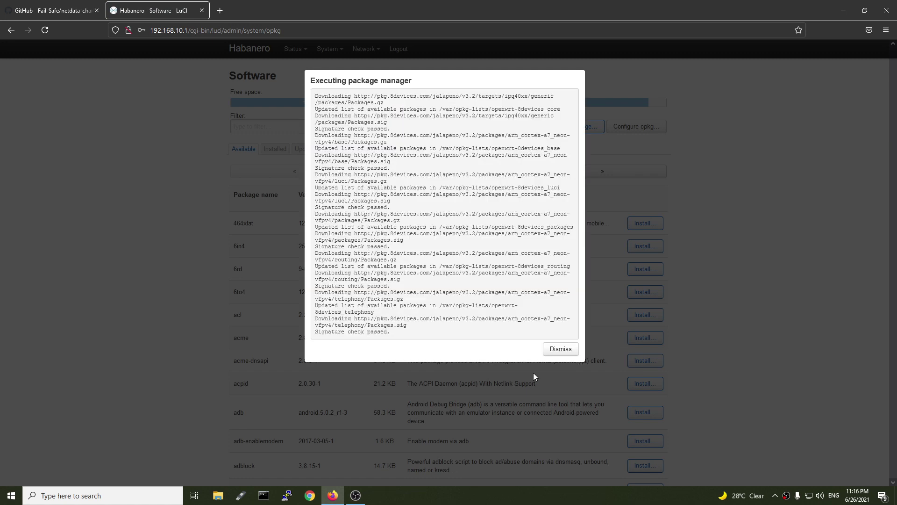
{"action": "left_click", "coordinate": [561, 351]}
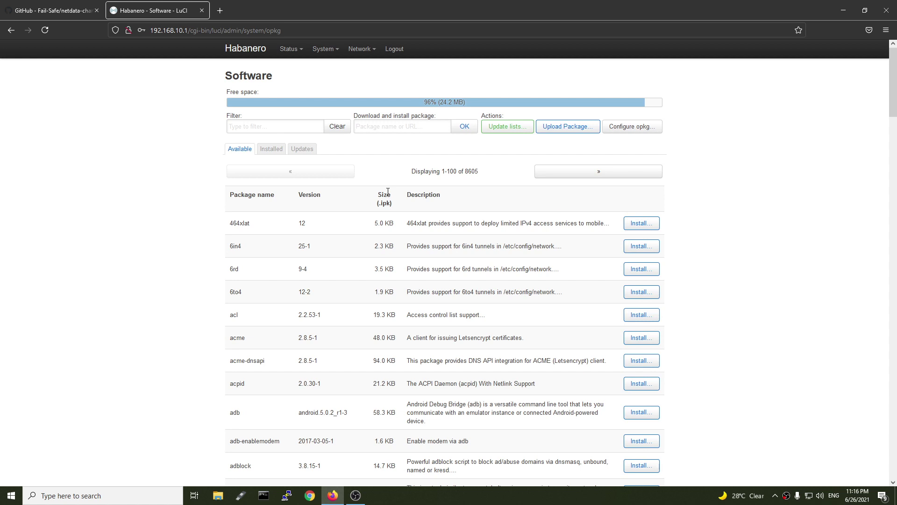
Filter the packages for sqm, install luci-app-sqm, and dismiss the install log
{"action": "left_click", "coordinate": [268, 124]}
{"action": "type", "text": "sqm"}
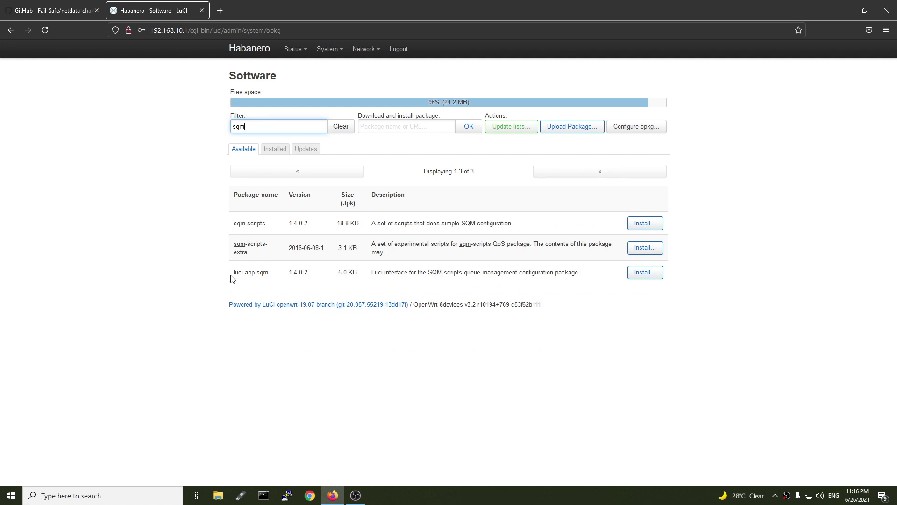
{"action": "left_click_drag", "start_coordinate": [233, 273], "coordinate": [295, 278]}
{"action": "left_click", "coordinate": [645, 272]}
{"action": "scroll", "coordinate": [541, 398], "scroll_direction": "down", "scroll_amount": 5}
{"action": "left_click", "coordinate": [563, 443]}
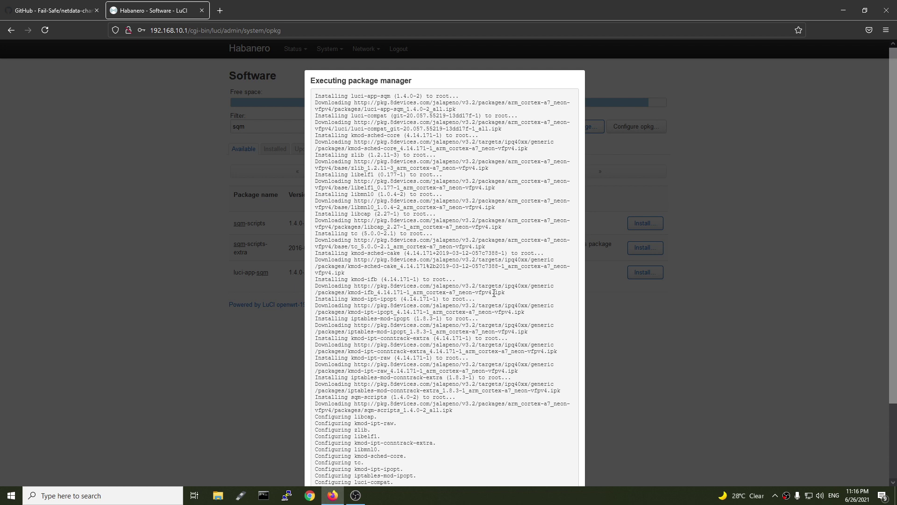
{"action": "scroll", "coordinate": [494, 295], "scroll_direction": "down", "scroll_amount": 2}
{"action": "left_click", "coordinate": [560, 443]}
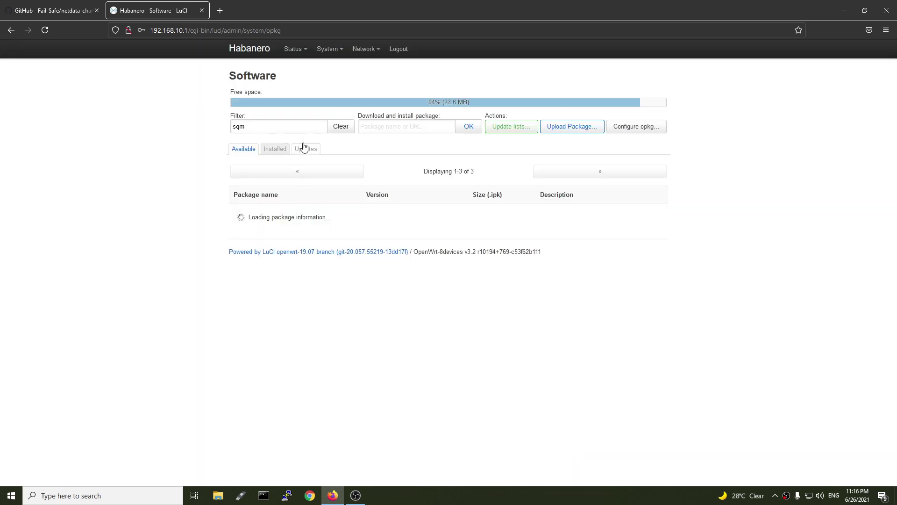
Filter the package list for netdata and launch its install, then go to the GitHub repository tab
{"action": "key", "text": "BackSpace"}
{"action": "type", "text": "n"}
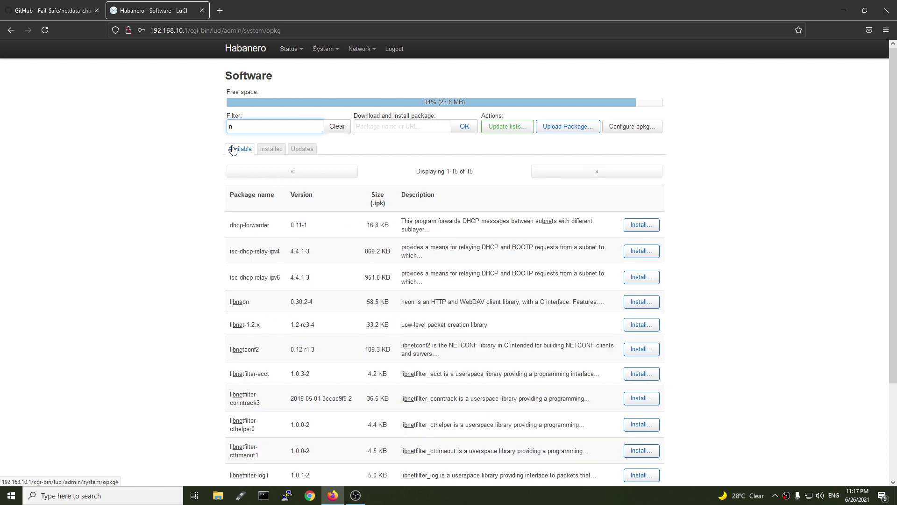
{"action": "type", "text": "etdata"}
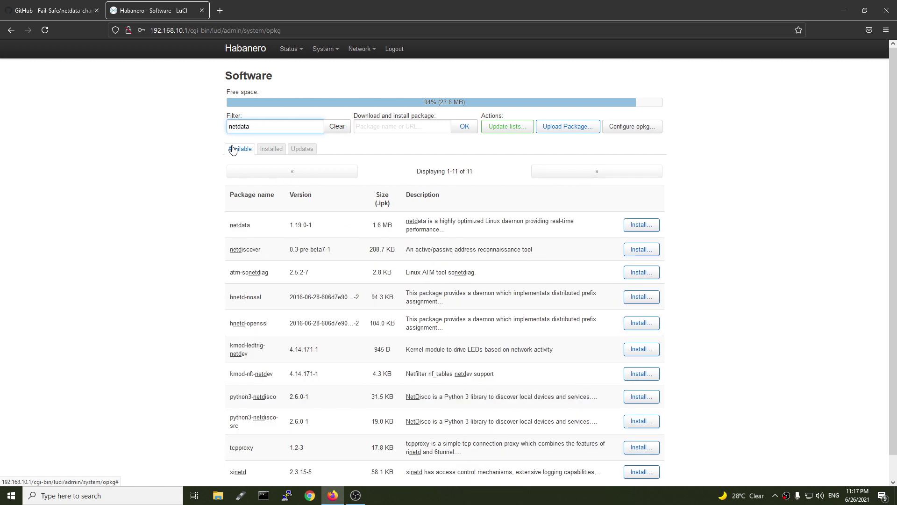
{"action": "left_click", "coordinate": [645, 214]}
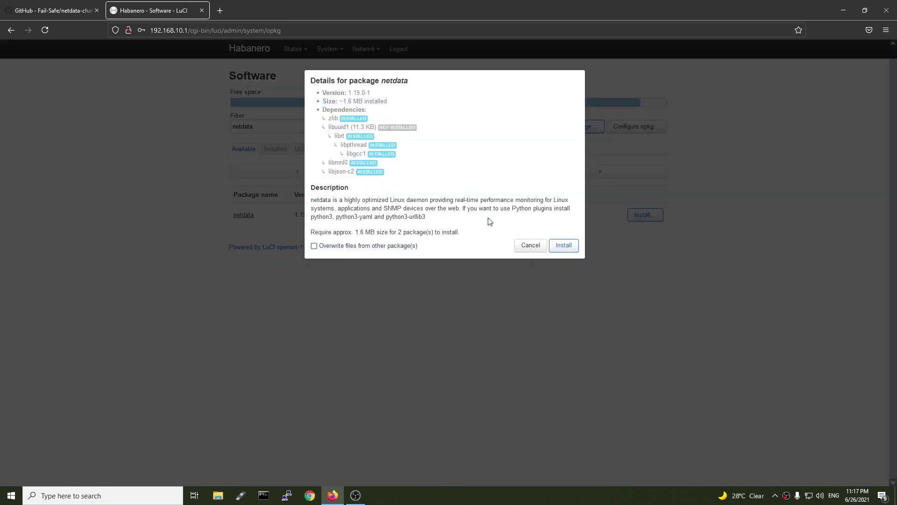
{"action": "left_click", "coordinate": [563, 245]}
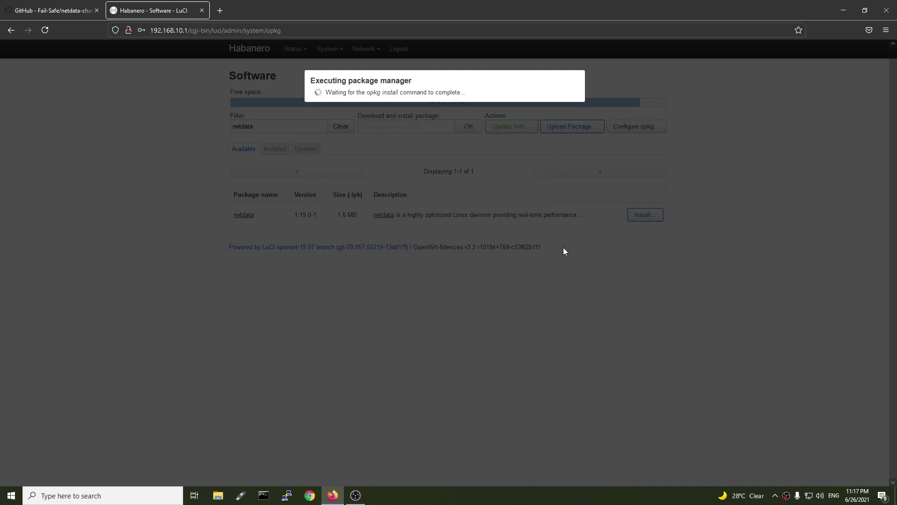
{"action": "key", "text": "ctrl+Tab"}
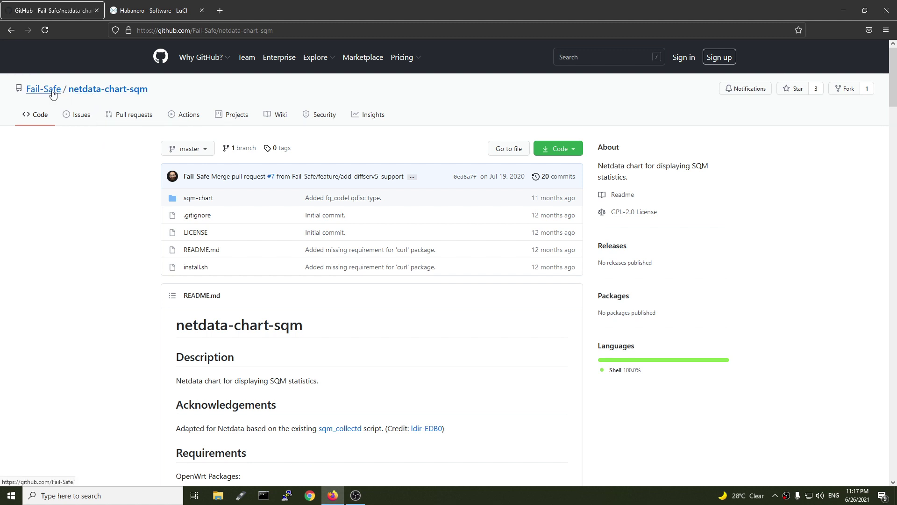
Scroll the README to Requirements and highlight the bash and netdata package names
{"action": "mouse_move", "coordinate": [49, 94]}
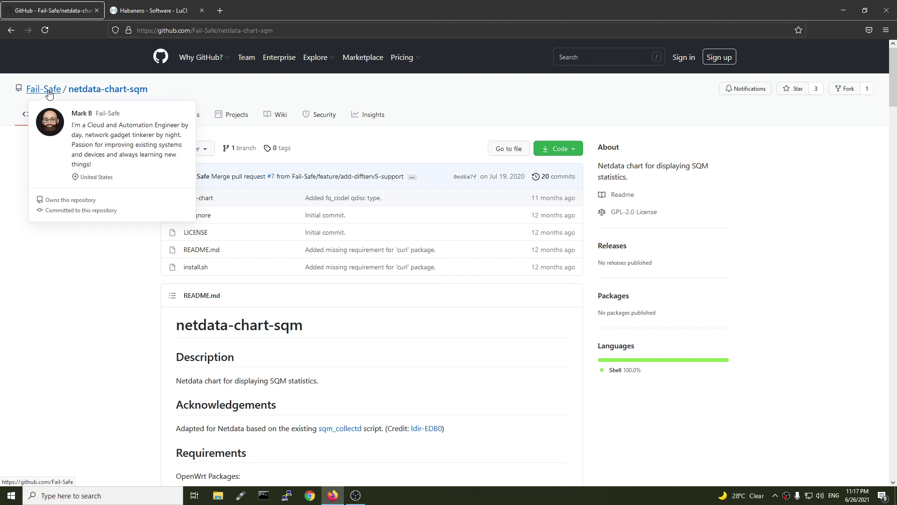
{"action": "scroll", "coordinate": [432, 335], "scroll_direction": "down", "scroll_amount": 3}
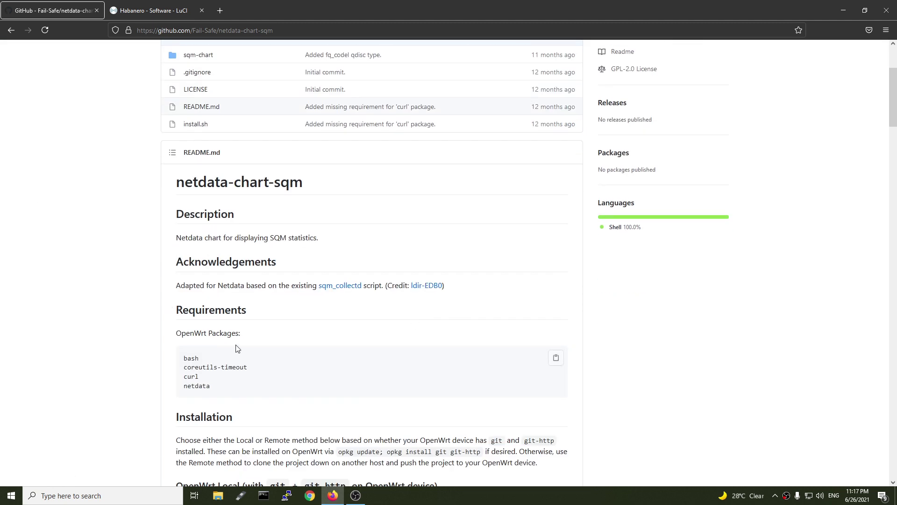
{"action": "scroll", "coordinate": [273, 388], "scroll_direction": "down", "scroll_amount": 1}
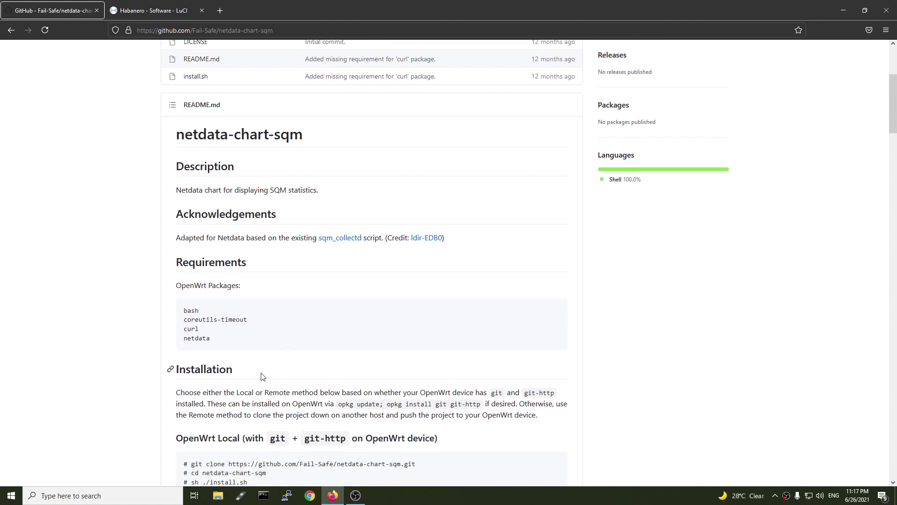
{"action": "scroll", "coordinate": [262, 376], "scroll_direction": "down", "scroll_amount": 2}
{"action": "left_click_drag", "start_coordinate": [248, 224], "coordinate": [182, 232]}
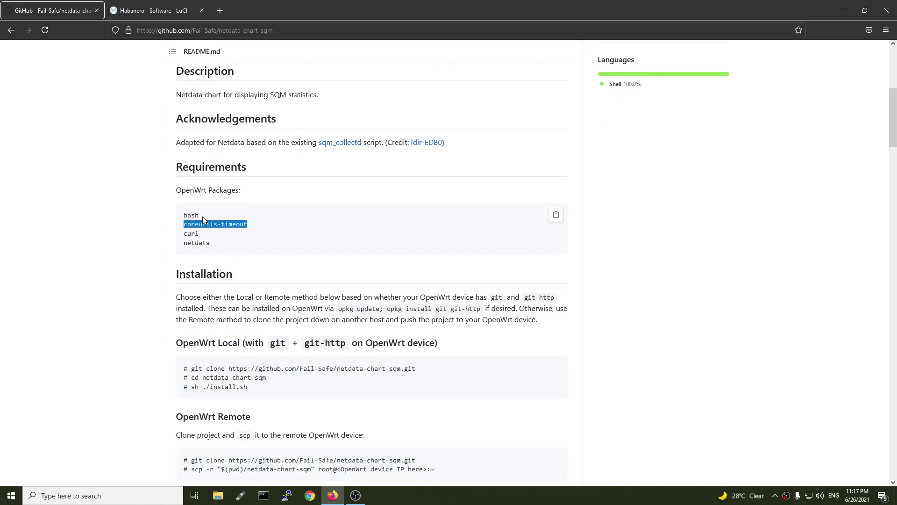
{"action": "left_click_drag", "start_coordinate": [200, 216], "coordinate": [183, 216]}
{"action": "left_click_drag", "start_coordinate": [184, 243], "coordinate": [219, 243]}
Close the netdata install log, then copy bash from the README and install it
{"action": "left_click", "coordinate": [158, 6]}
{"action": "left_click", "coordinate": [565, 160]}
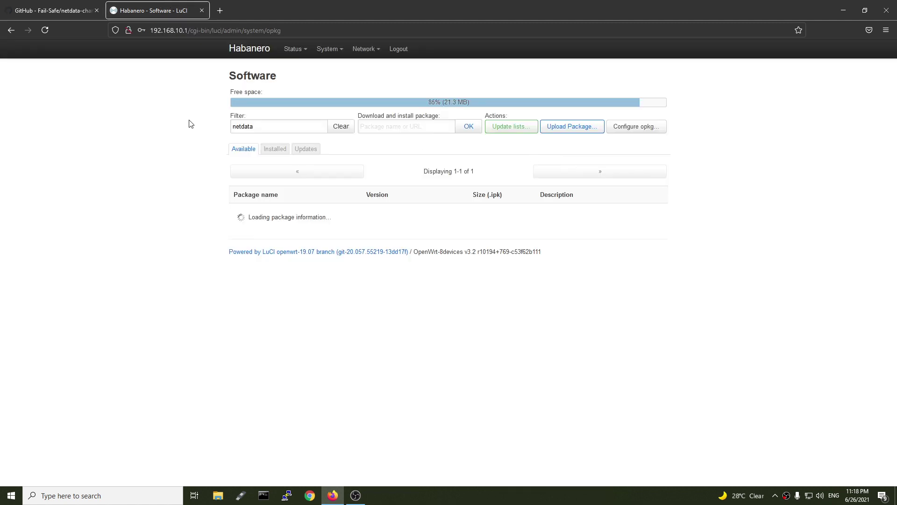
{"action": "left_click", "coordinate": [52, 6]}
{"action": "left_click_drag", "start_coordinate": [184, 215], "coordinate": [199, 215]}
{"action": "left_click", "coordinate": [157, 10]}
{"action": "double_click", "coordinate": [260, 125]}
{"action": "type", "text": "bash"}
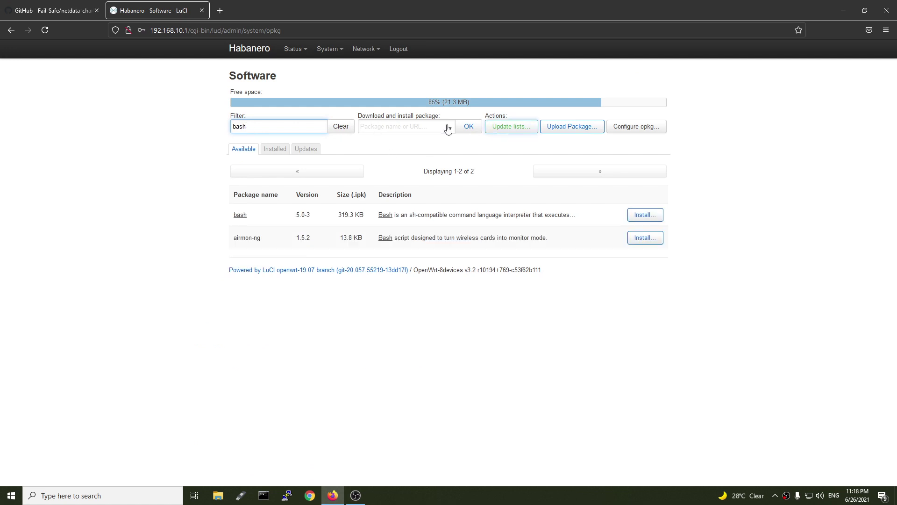
{"action": "left_click", "coordinate": [645, 215]}
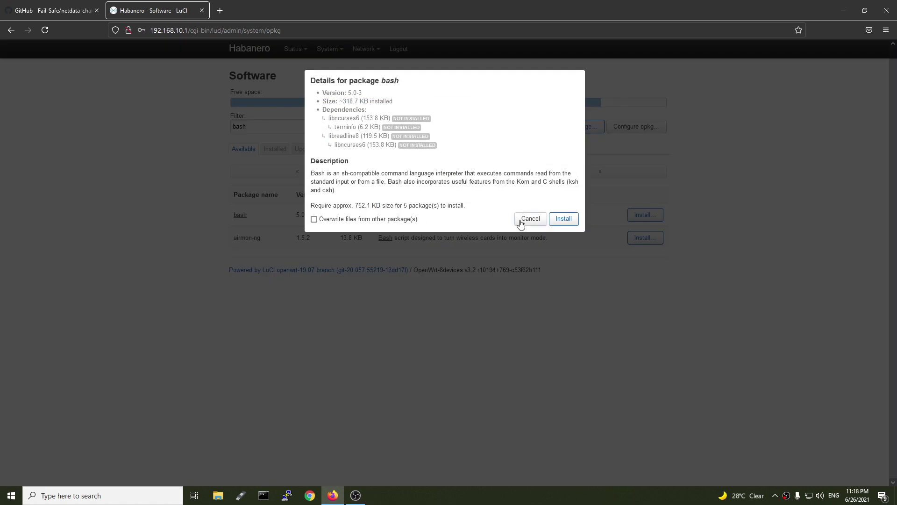
{"action": "left_click", "coordinate": [567, 218]}
Install coreutils-timeout, pasting its name from the README into the package filter
{"action": "left_click", "coordinate": [52, 11]}
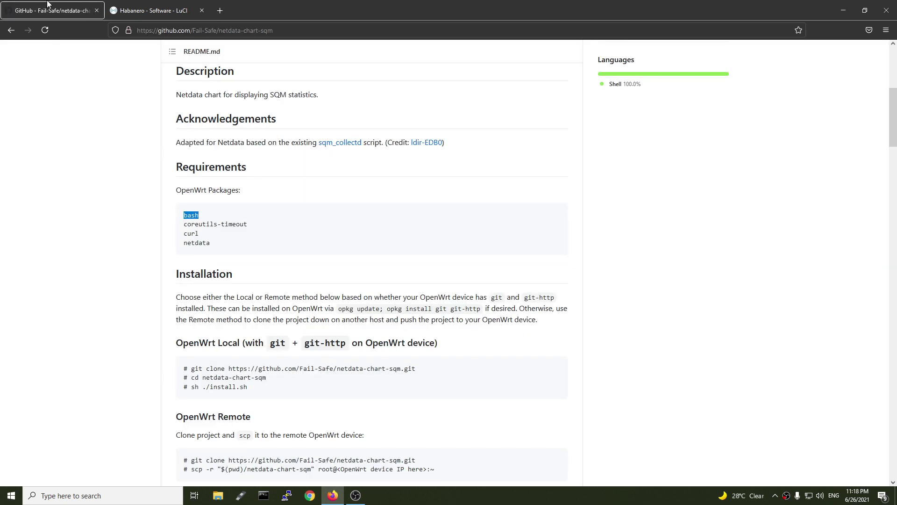
{"action": "triple_click", "coordinate": [218, 224]}
{"action": "key", "text": "ctrl+c"}
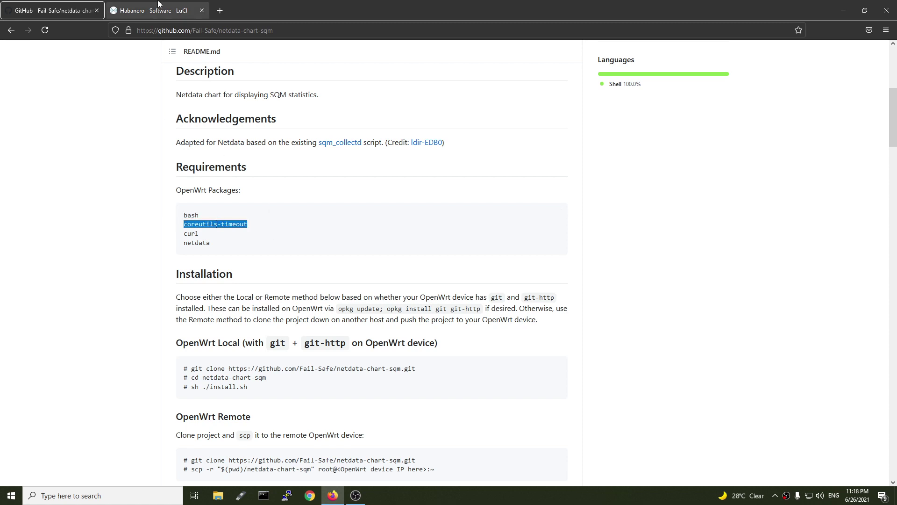
{"action": "left_click", "coordinate": [154, 11]}
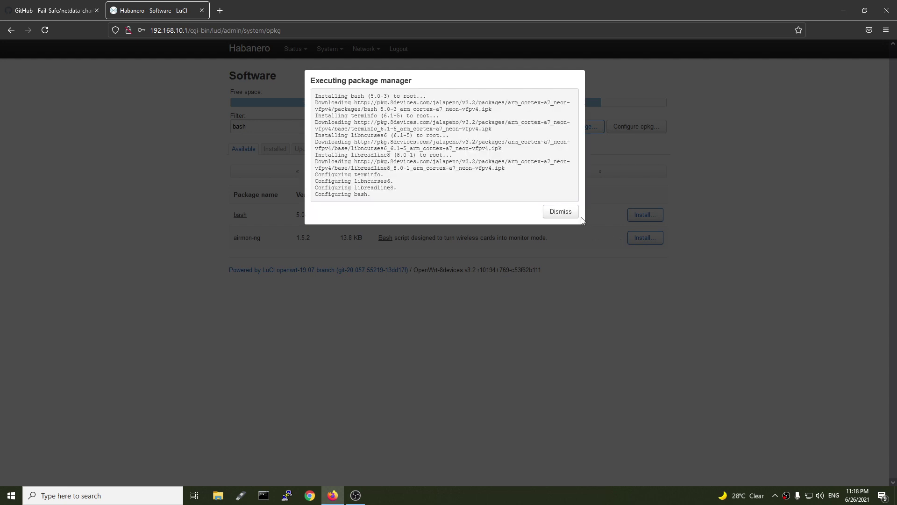
{"action": "left_click", "coordinate": [560, 211]}
{"action": "left_click", "coordinate": [279, 126]}
{"action": "key", "text": "ctrl+a"}
{"action": "key", "text": "ctrl+v"}
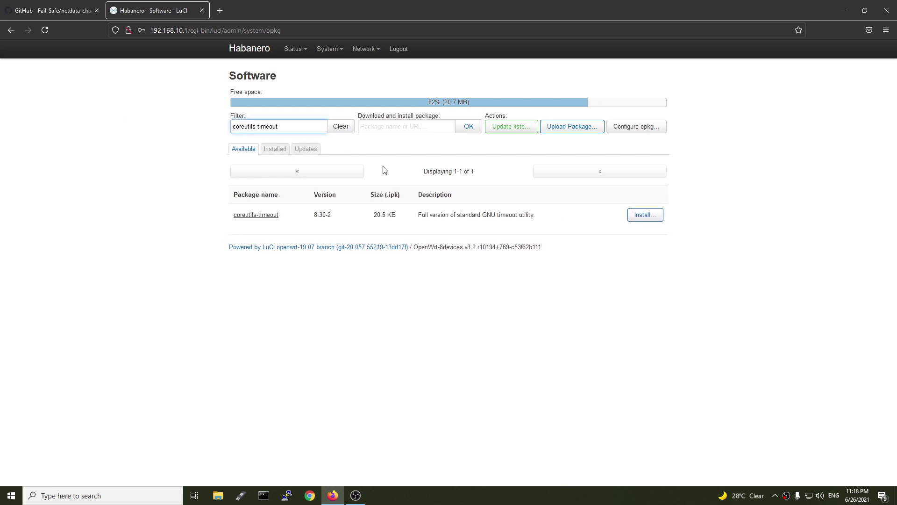
{"action": "left_click", "coordinate": [644, 215]}
{"action": "left_click", "coordinate": [564, 202]}
Copy curl from the README and close the coreutils-timeout install log
{"action": "left_click", "coordinate": [55, 9]}
{"action": "double_click", "coordinate": [189, 230]}
{"action": "left_click", "coordinate": [155, 11]}
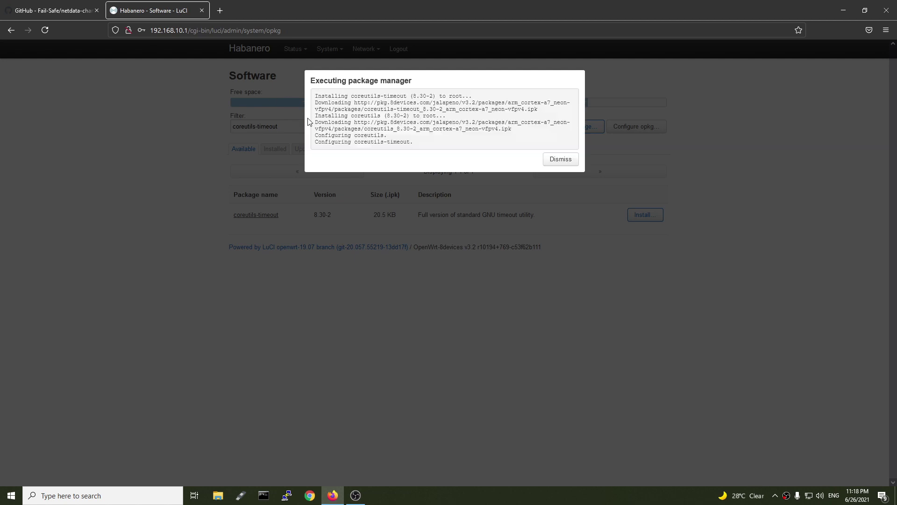
{"action": "left_click", "coordinate": [561, 160]}
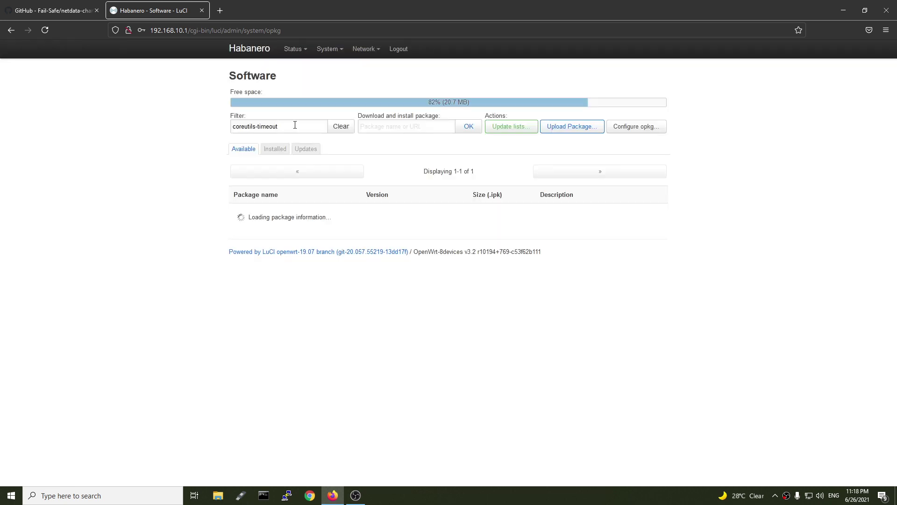
Filter the package list for curl and start installing it
{"action": "triple_click", "coordinate": [327, 129]}
{"action": "type", "text": "curl"}
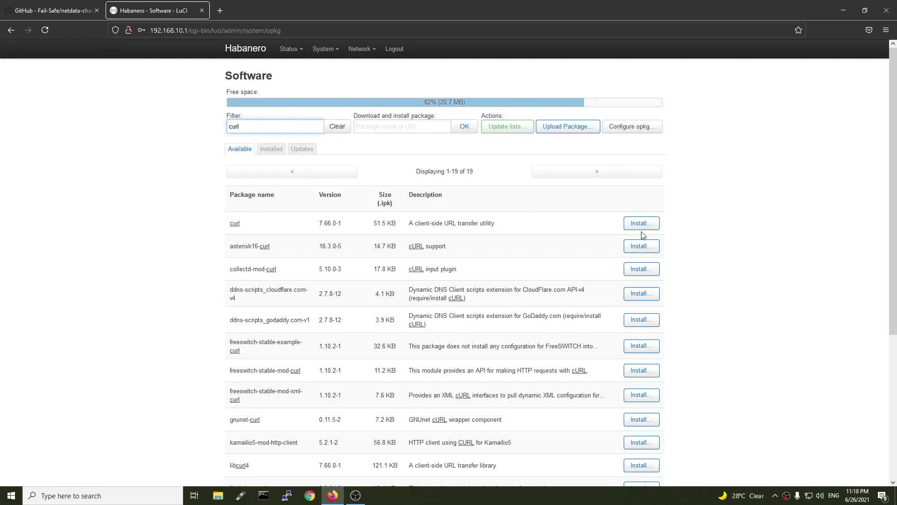
{"action": "left_click", "coordinate": [643, 224]}
{"action": "left_click", "coordinate": [576, 195]}
Review the README's git clone command and highlight the git-http requirement
{"action": "left_click", "coordinate": [52, 10]}
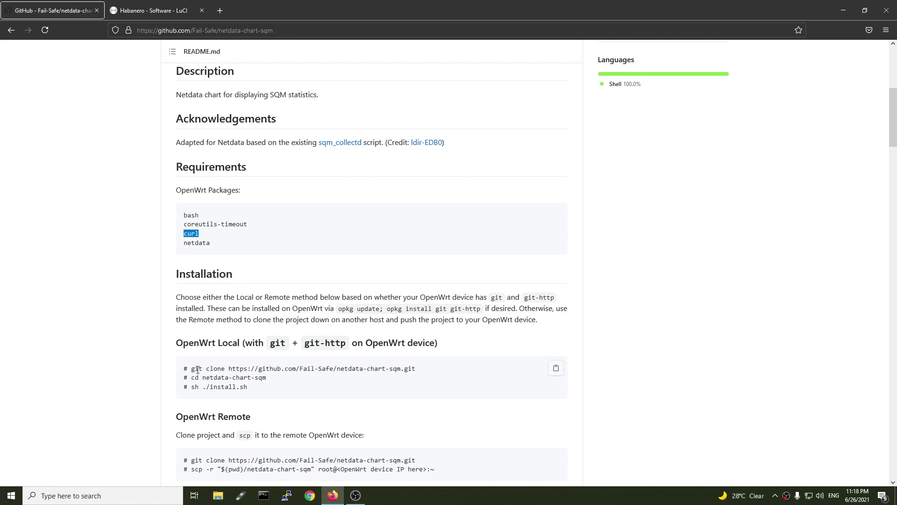
{"action": "left_click_drag", "start_coordinate": [191, 368], "coordinate": [204, 369]}
{"action": "left_click", "coordinate": [379, 381]}
{"action": "left_click_drag", "start_coordinate": [247, 370], "coordinate": [244, 371]}
{"action": "left_click", "coordinate": [350, 365]}
{"action": "left_click_drag", "start_coordinate": [346, 342], "coordinate": [306, 344]}
{"action": "key", "text": "ctrl+c"}
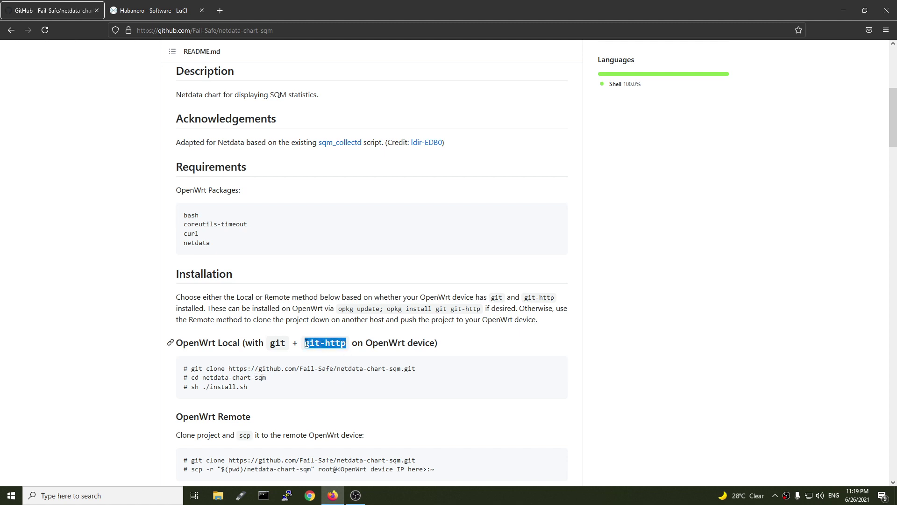
Close the curl install log, paste git-http into the filter, and install it
{"action": "left_click", "coordinate": [194, 8]}
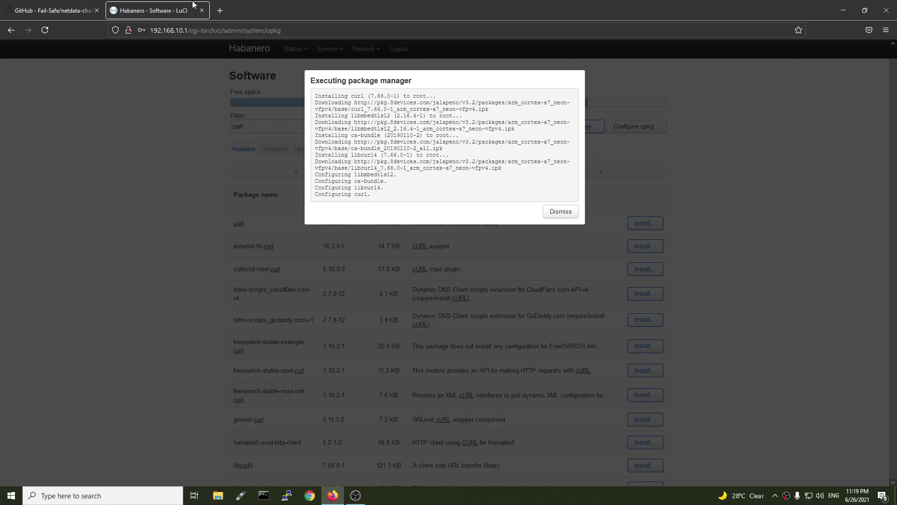
{"action": "left_click", "coordinate": [558, 212]}
{"action": "double_click", "coordinate": [263, 127]}
{"action": "key", "text": "ctrl+v"}
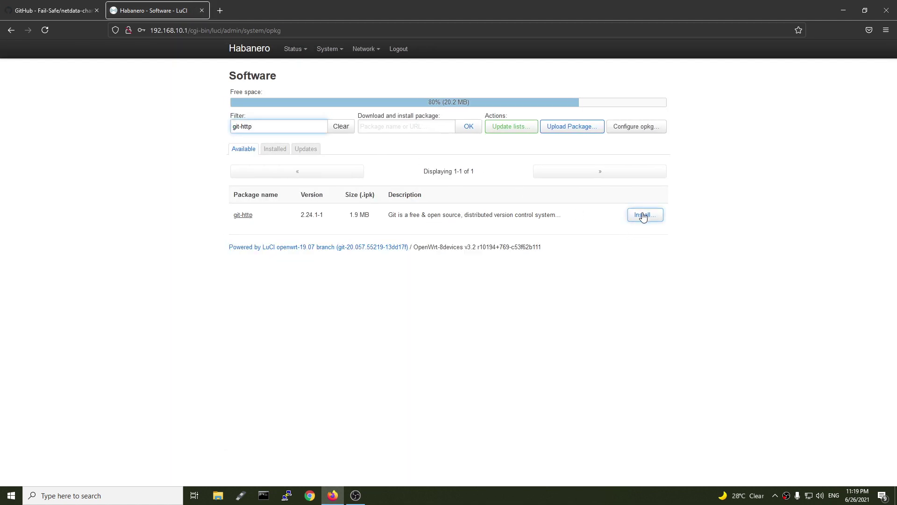
{"action": "left_click", "coordinate": [643, 215]}
{"action": "left_click", "coordinate": [559, 263]}
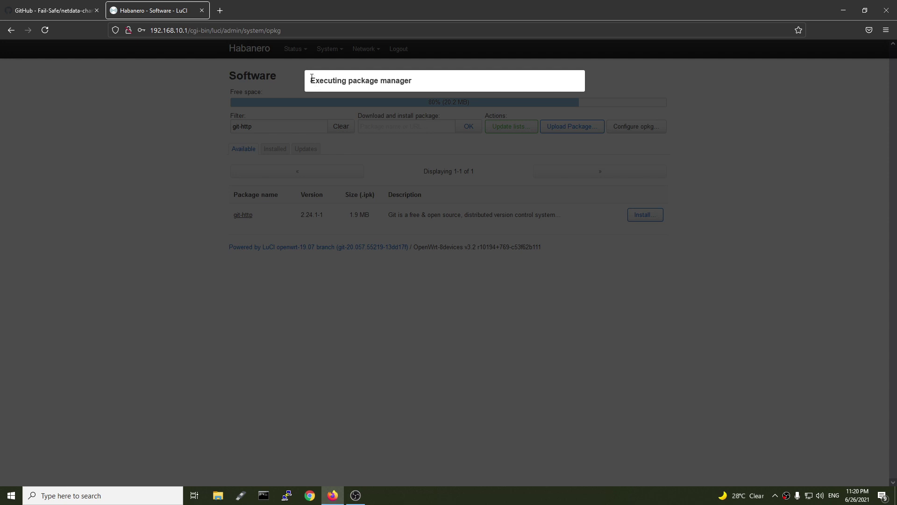
Once git-http finishes installing, filter the Installed packages list for git
{"action": "left_click_drag", "start_coordinate": [315, 83], "coordinate": [404, 80]}
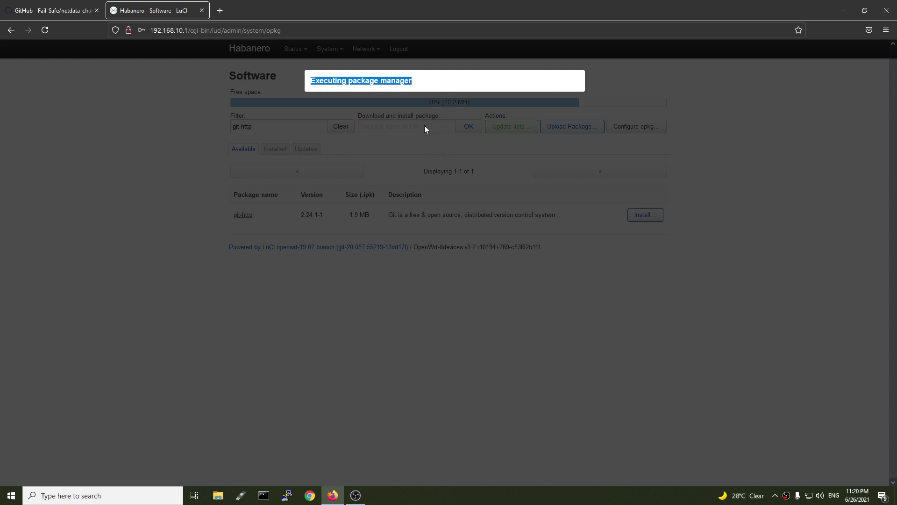
{"action": "left_click", "coordinate": [396, 148]}
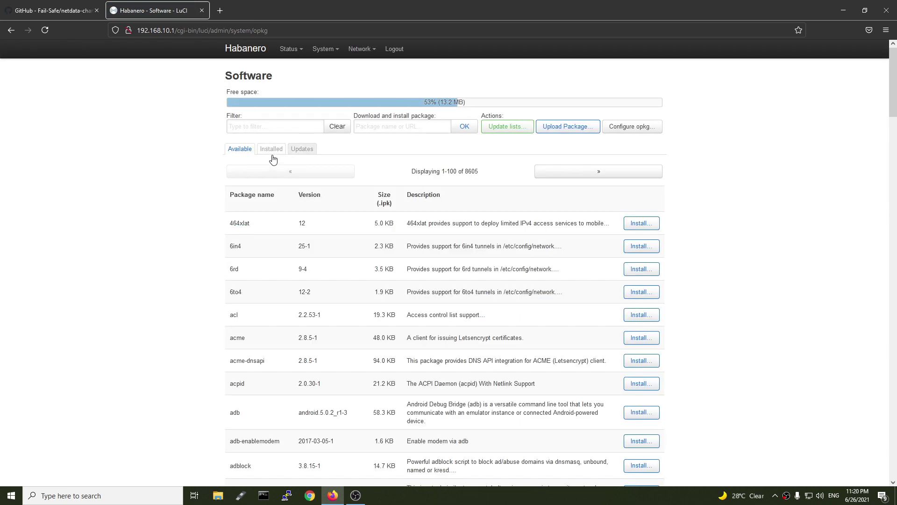
{"action": "left_click", "coordinate": [273, 150]}
{"action": "left_click", "coordinate": [281, 123]}
{"action": "type", "text": "git"}
{"action": "key", "text": "BackSpace"}
{"action": "key", "text": "BackSpace"}
{"action": "key", "text": "BackSpace"}
Return to the Available packages list and filter it for git-http
{"action": "left_click", "coordinate": [243, 148]}
{"action": "scroll", "coordinate": [313, 237], "scroll_direction": "down", "scroll_amount": 3}
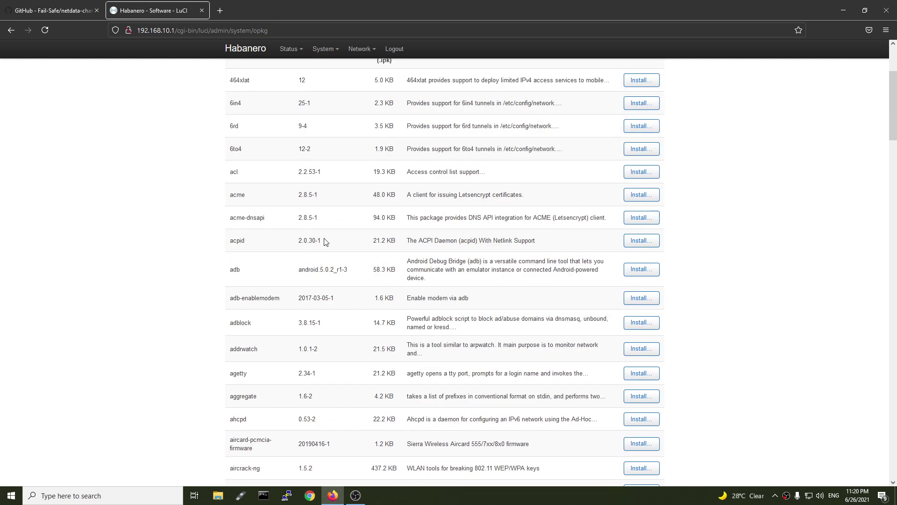
{"action": "scroll", "coordinate": [335, 267], "scroll_direction": "up", "scroll_amount": 3}
{"action": "left_click", "coordinate": [258, 127]}
{"action": "type", "text": "git-http"}
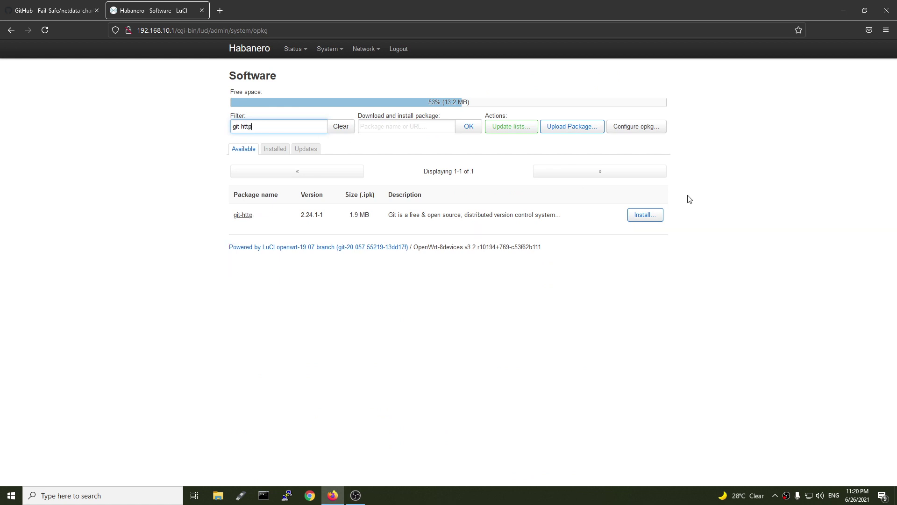
{"action": "triple_click", "coordinate": [275, 125]}
Open a PuTTY SSH connection to 192.168.10.1 and accept the router's host key
{"action": "left_click", "coordinate": [287, 495]}
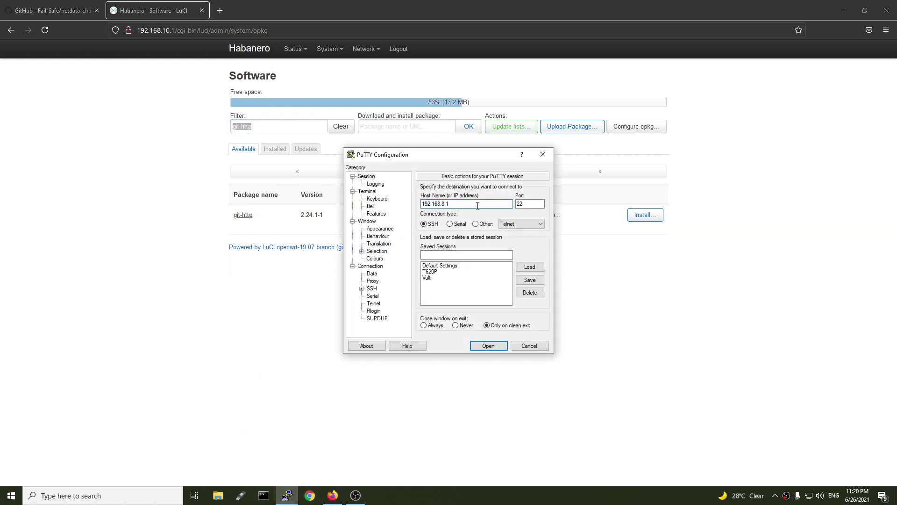
{"action": "double_click", "coordinate": [477, 205]}
{"action": "type", "text": "10"}
{"action": "key", "text": "Return"}
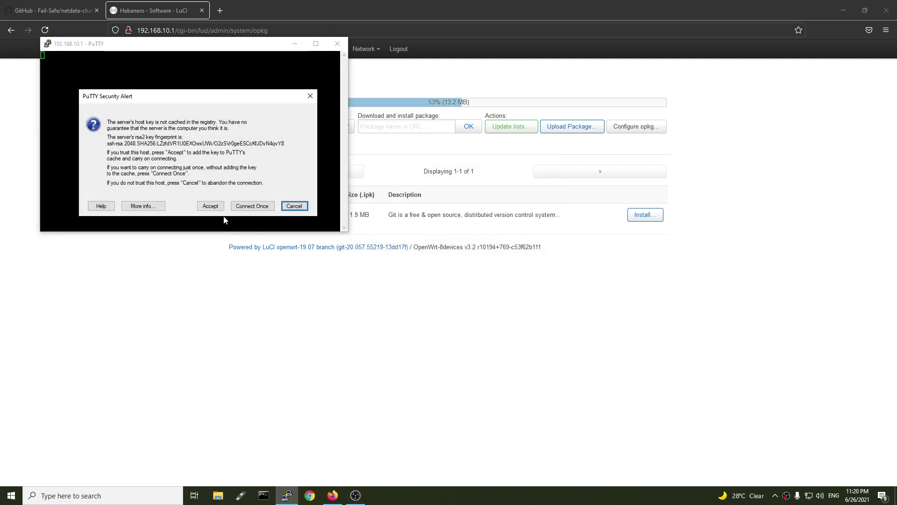
{"action": "left_click", "coordinate": [203, 209]}
Log in as root and run opkg install git-http
{"action": "type", "text": "root"}
{"action": "key", "text": "Return"}
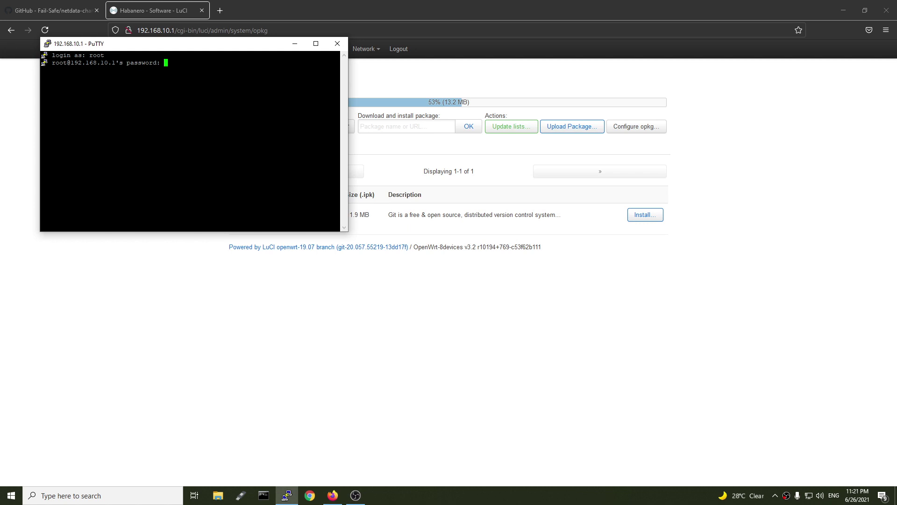
{"action": "key", "text": "Return"}
{"action": "type", "text": "opkg install git-http"}
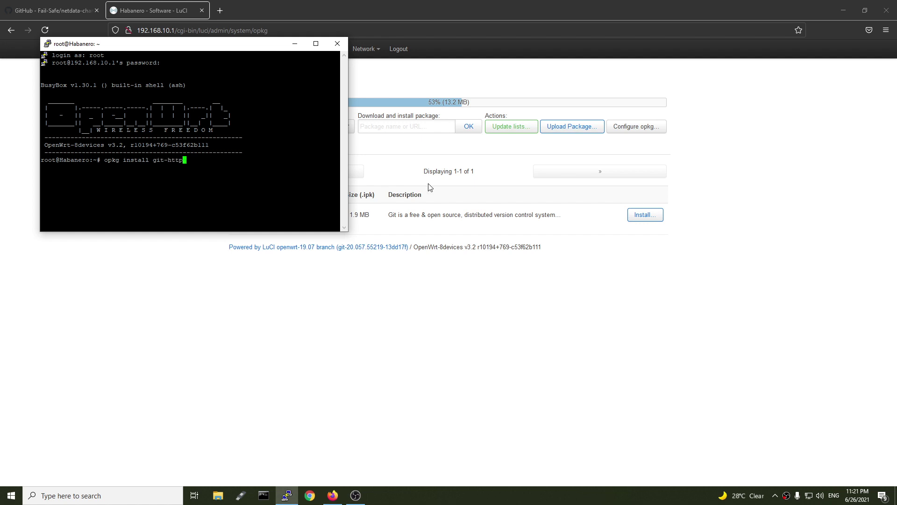
{"action": "key", "text": "Return"}
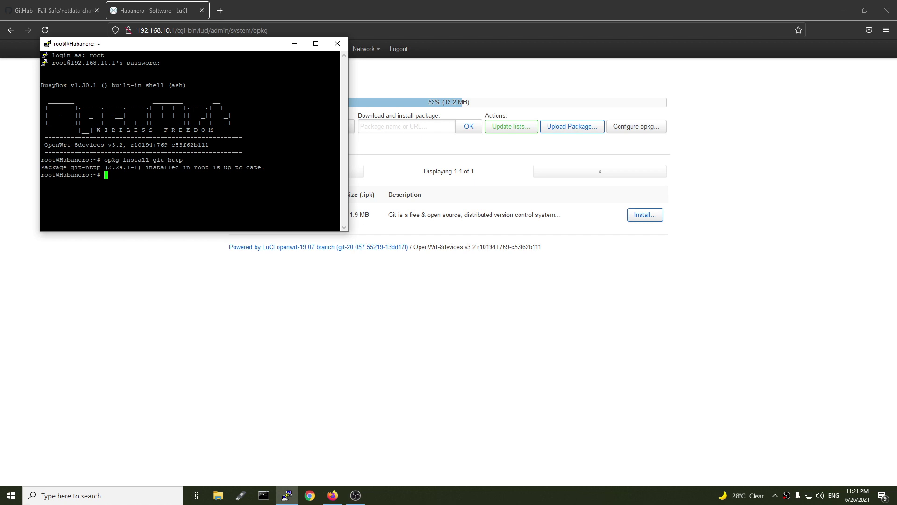
Log out of LuCI and back in, declining Firefox's password save, then show the Network menu
{"action": "left_click", "coordinate": [395, 315]}
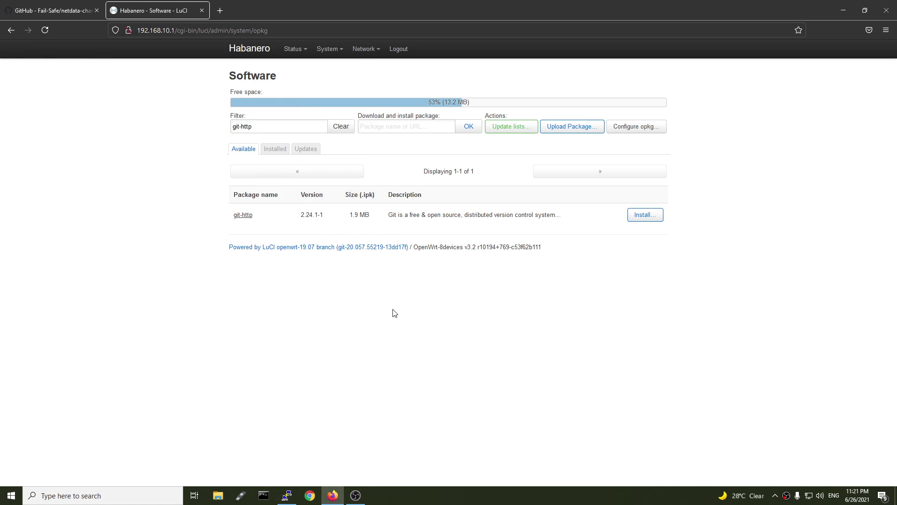
{"action": "left_click", "coordinate": [399, 51]}
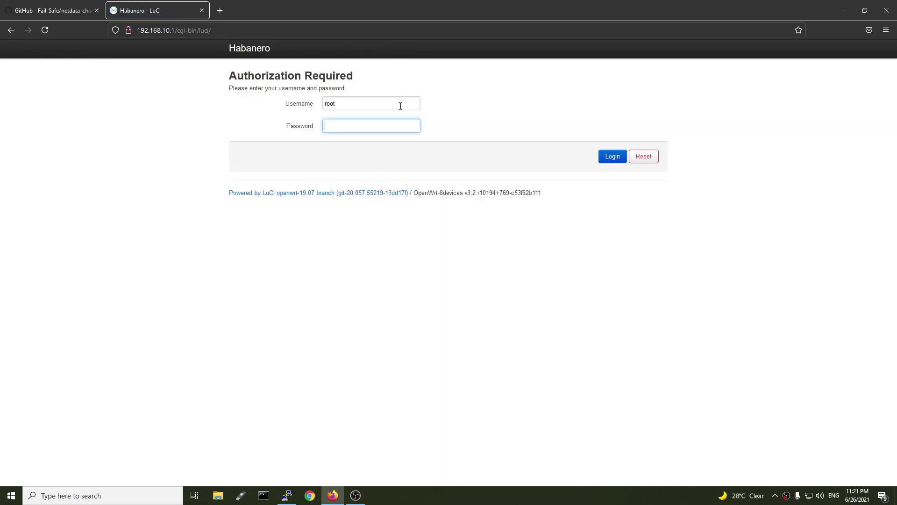
{"action": "type", "text": "admin123"}
{"action": "key", "text": "Return"}
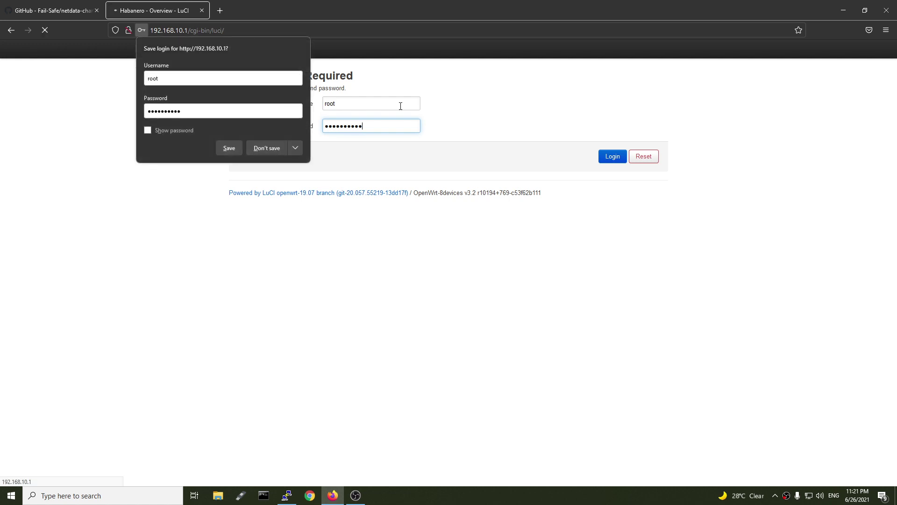
{"action": "left_click", "coordinate": [274, 153]}
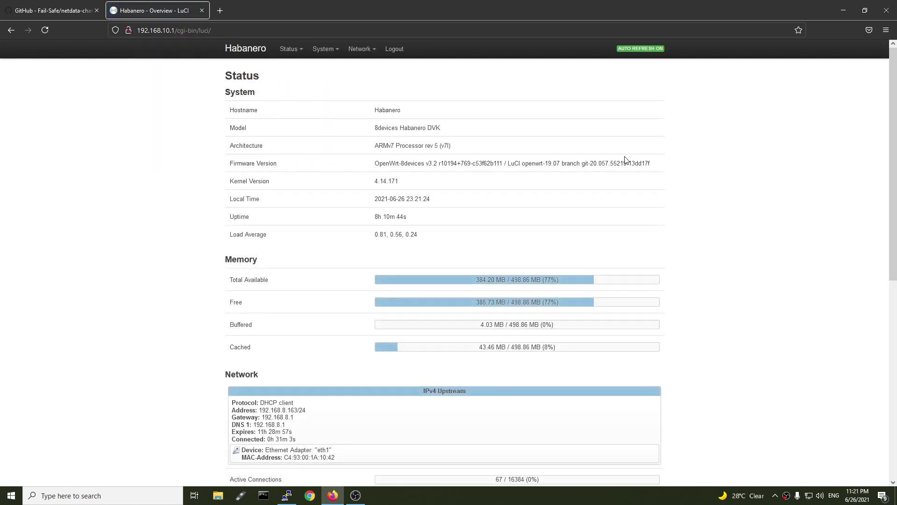
{"action": "mouse_move", "coordinate": [369, 58]}
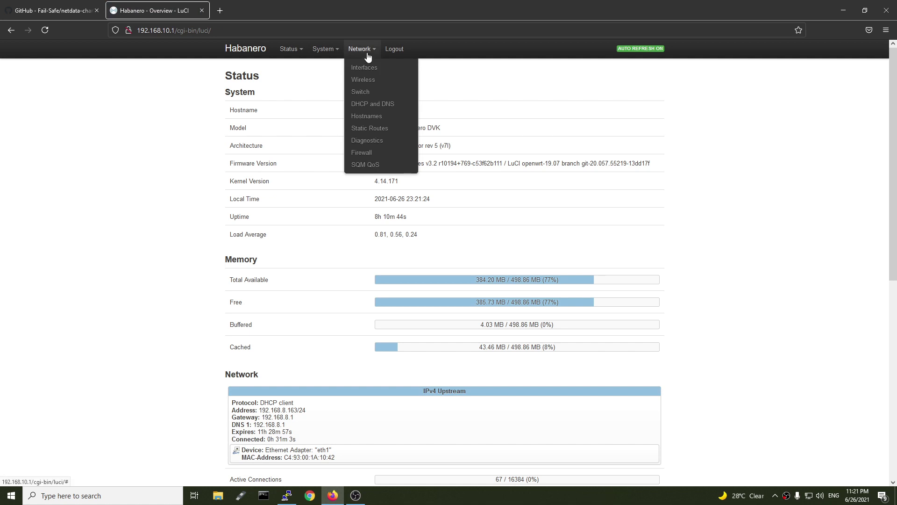
On the SQM QoS page, keep eth1 as the interface and enable the SQM instance
{"action": "left_click", "coordinate": [372, 167]}
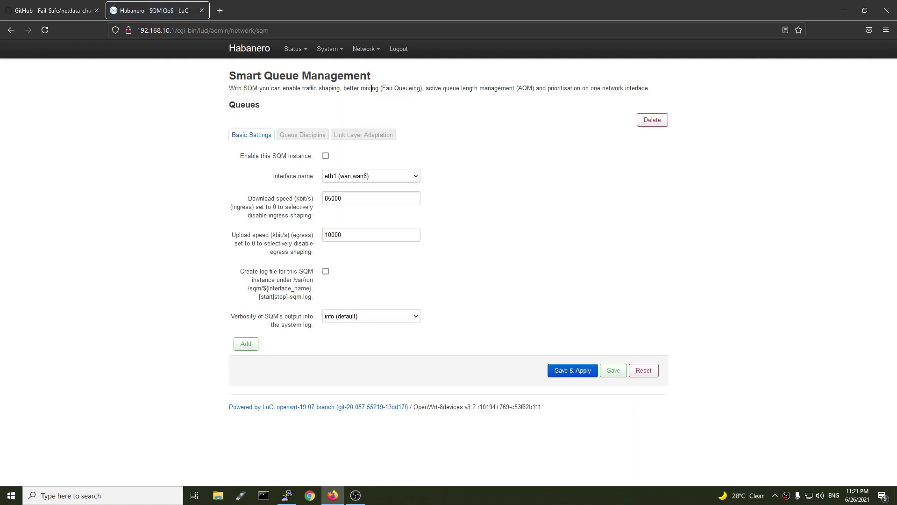
{"action": "left_click", "coordinate": [367, 182]}
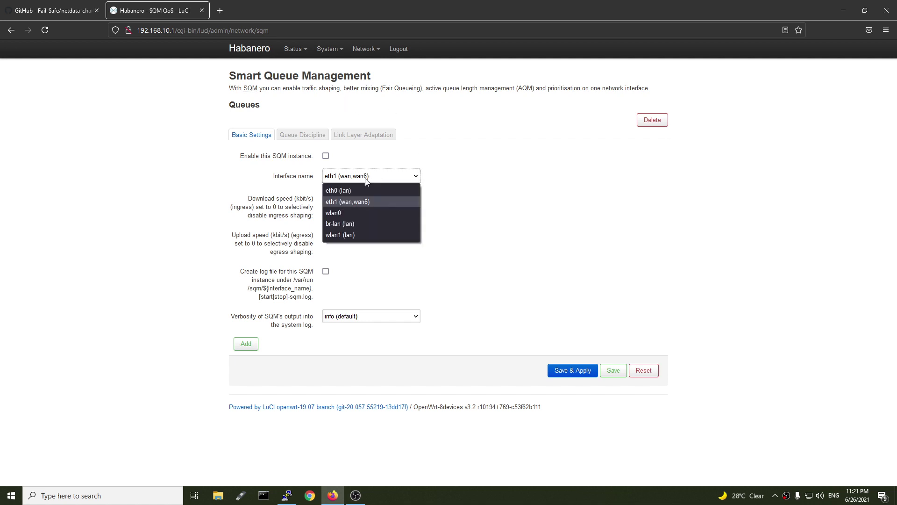
{"action": "left_click", "coordinate": [358, 201]}
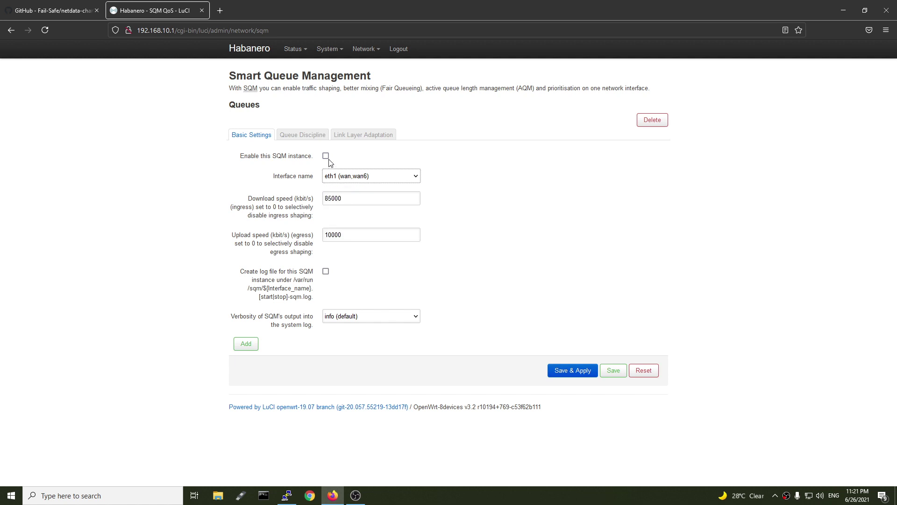
{"action": "left_click", "coordinate": [327, 158]}
Set download and upload speeds to 250000 kbit/s, review the queue and link-layer tabs, and Save & Apply
{"action": "left_click_drag", "start_coordinate": [367, 196], "coordinate": [171, 201]}
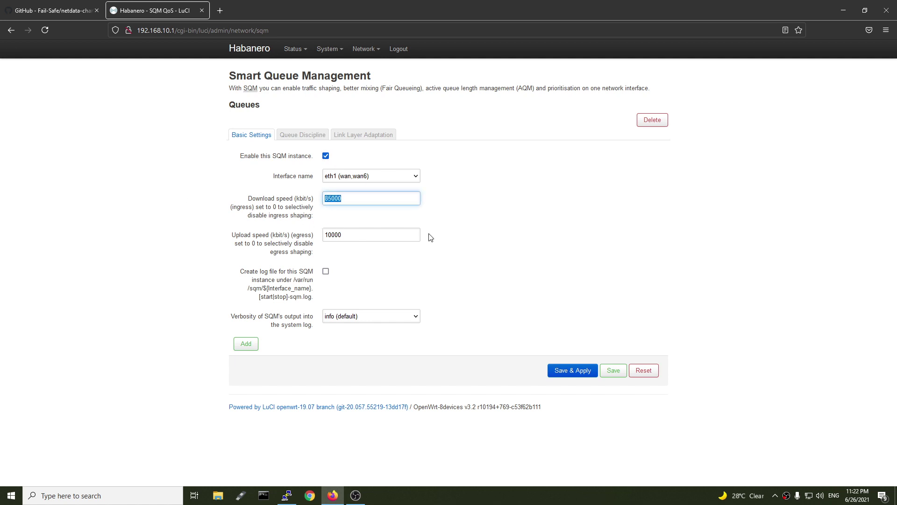
{"action": "type", "text": "2"}
{"action": "key", "text": "Tab"}
{"action": "type", "text": "2"}
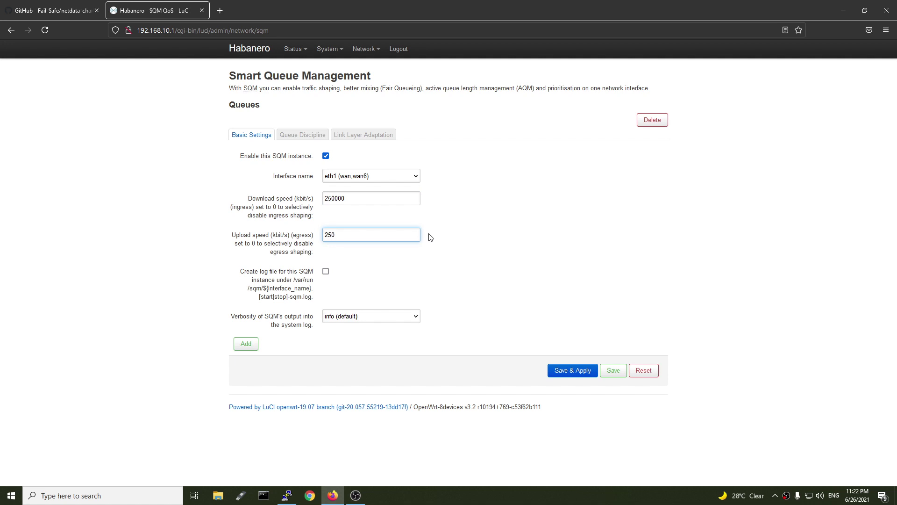
{"action": "left_click", "coordinate": [475, 270]}
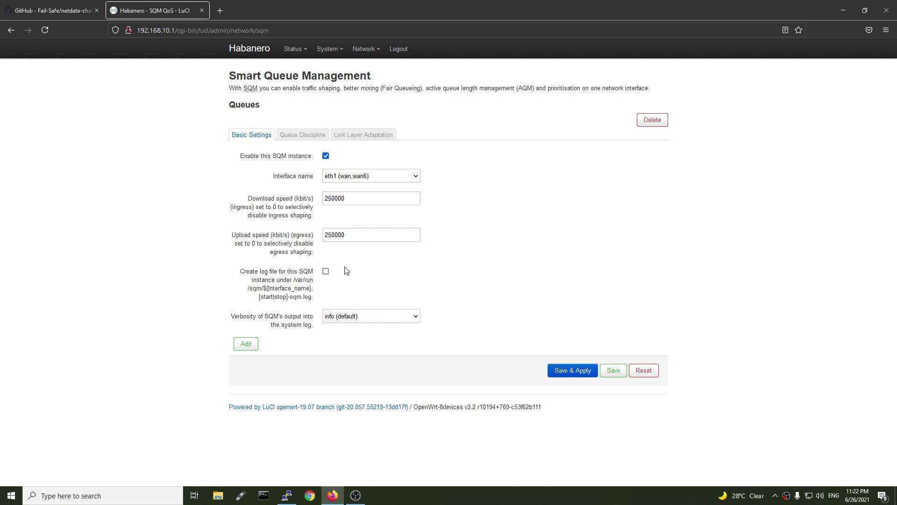
{"action": "left_click", "coordinate": [302, 135]}
{"action": "left_click", "coordinate": [367, 134]}
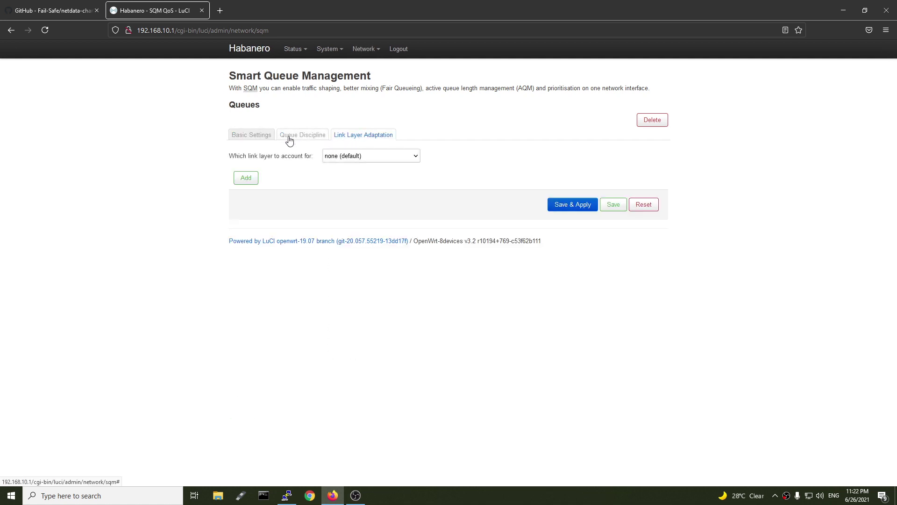
{"action": "left_click", "coordinate": [563, 207]}
Open System > Startup and find the sqm init script, enabled at priority 50
{"action": "mouse_move", "coordinate": [327, 56]}
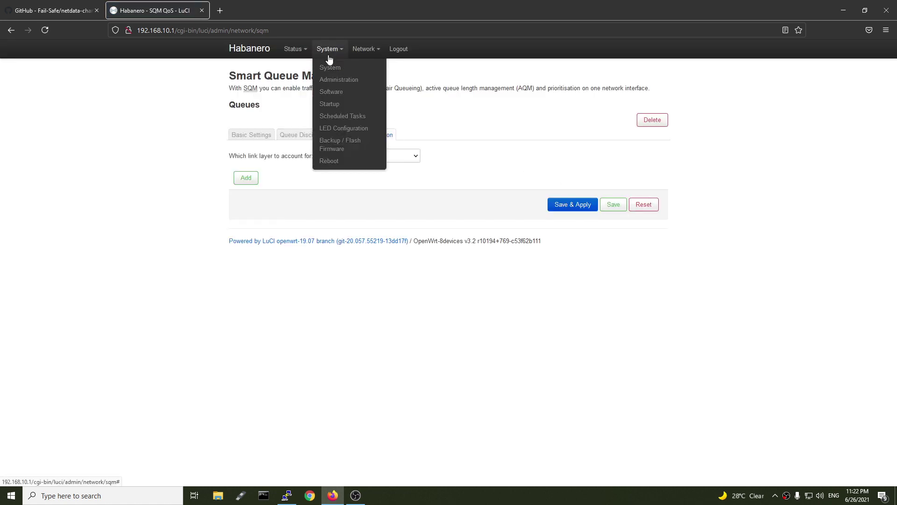
{"action": "left_click", "coordinate": [337, 105]}
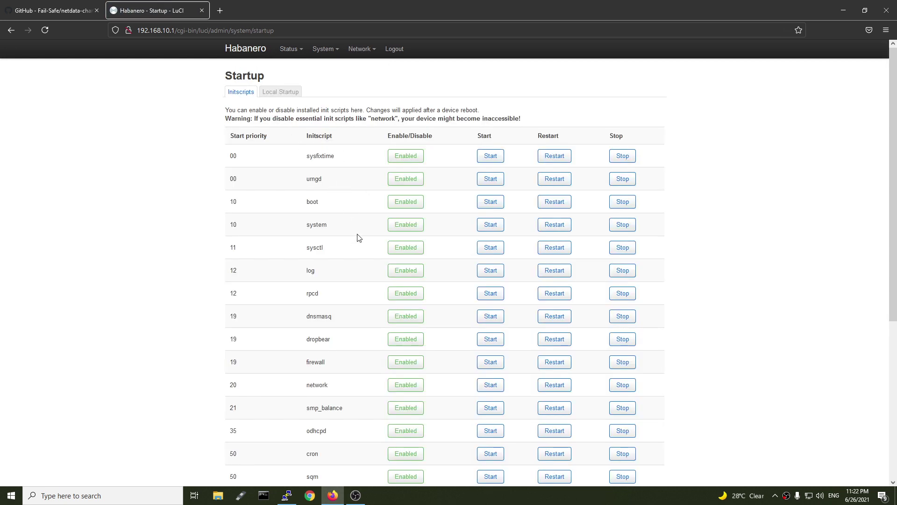
{"action": "key", "text": "ctrl+f"}
{"action": "type", "text": "sqm"}
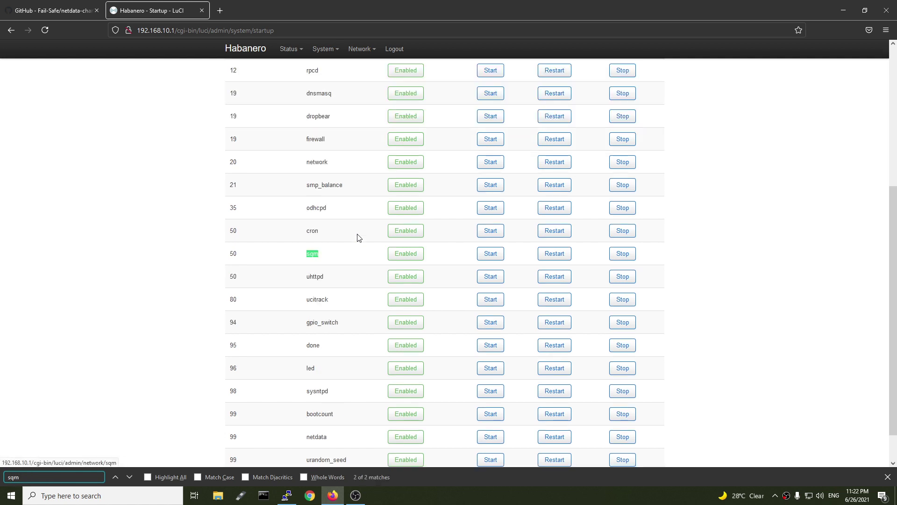
{"action": "key", "text": "Return"}
{"action": "scroll", "coordinate": [366, 317], "scroll_direction": "down", "scroll_amount": 1}
{"action": "key", "text": "Escape"}
Go to Status > Overview to show the router's status page
{"action": "scroll", "coordinate": [339, 304], "scroll_direction": "up", "scroll_amount": 5}
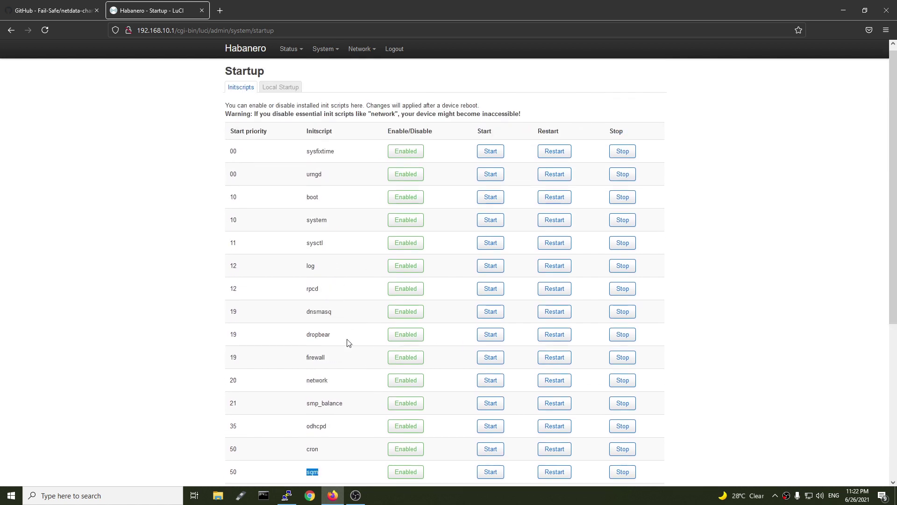
{"action": "mouse_move", "coordinate": [289, 49]}
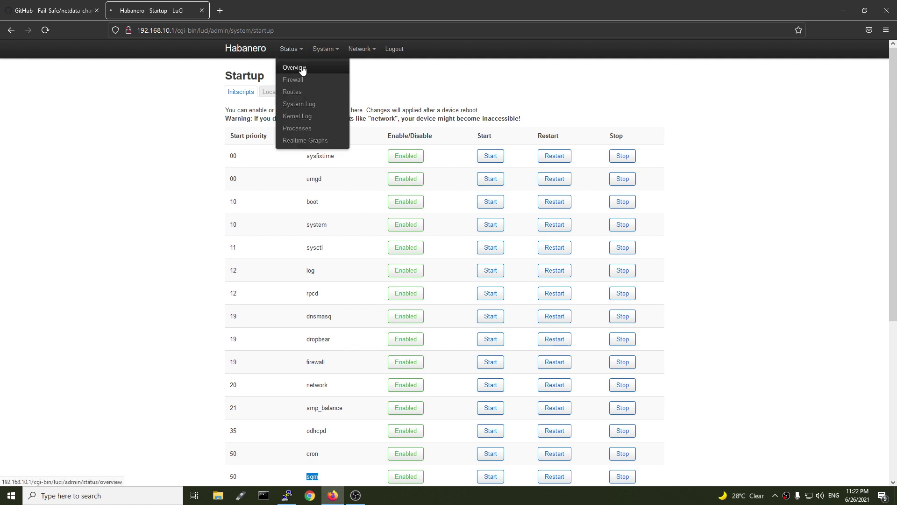
{"action": "left_click", "coordinate": [302, 68]}
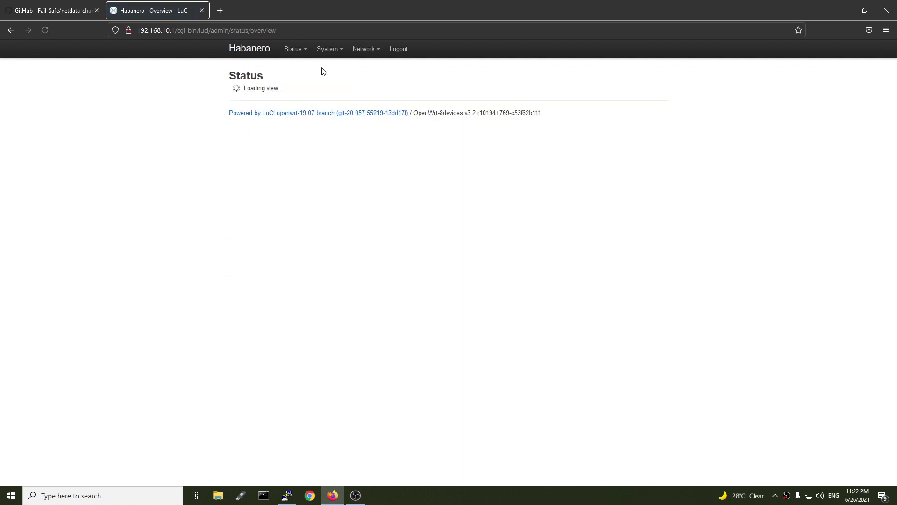
Load 192.168.10.1:19999 in a new tab and close the Netdata sign-in banner
{"action": "left_click", "coordinate": [218, 11]}
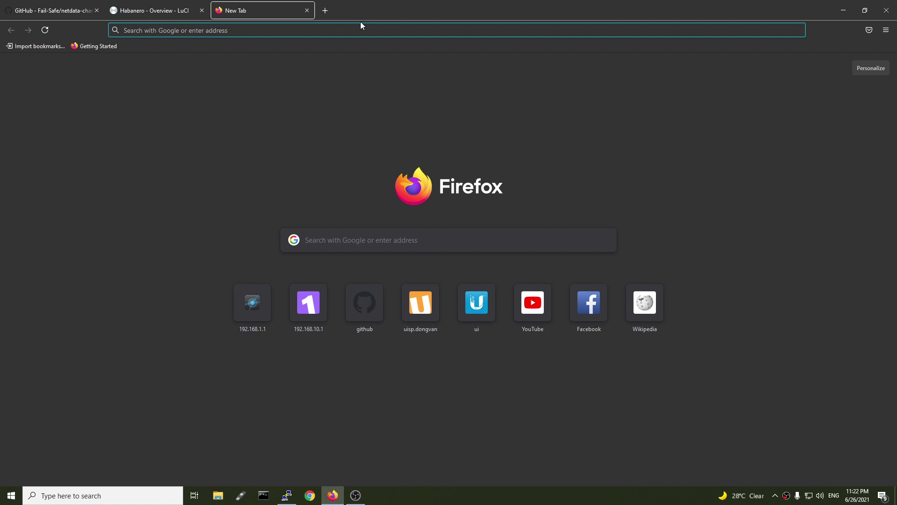
{"action": "type", "text": "192.1"}
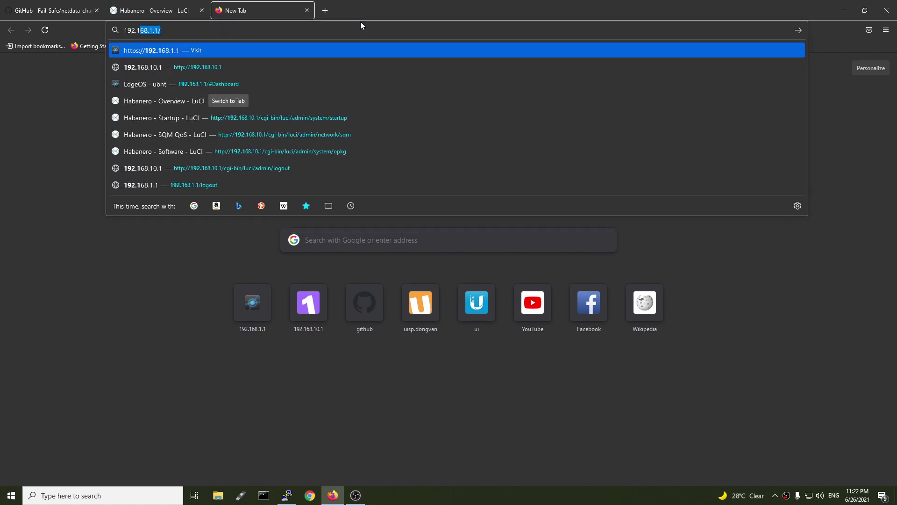
{"action": "type", "text": "68.10.1"}
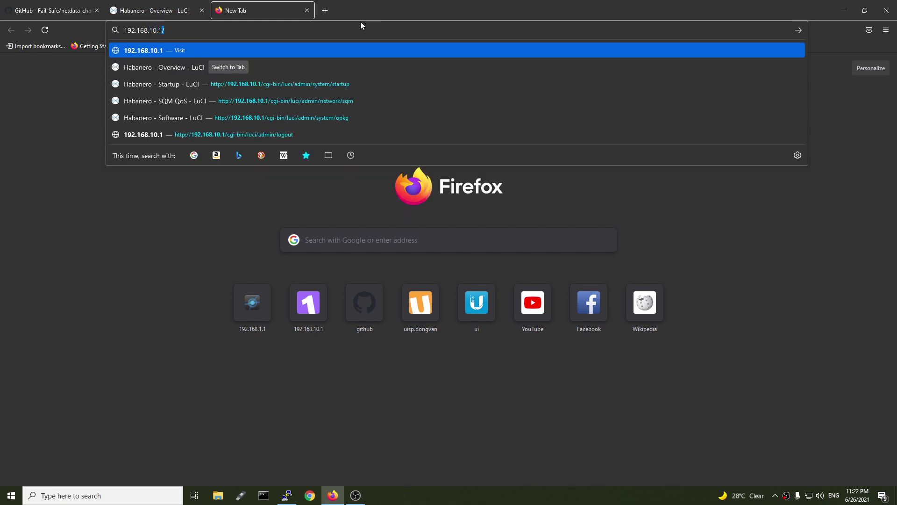
{"action": "type", "text": ":199"}
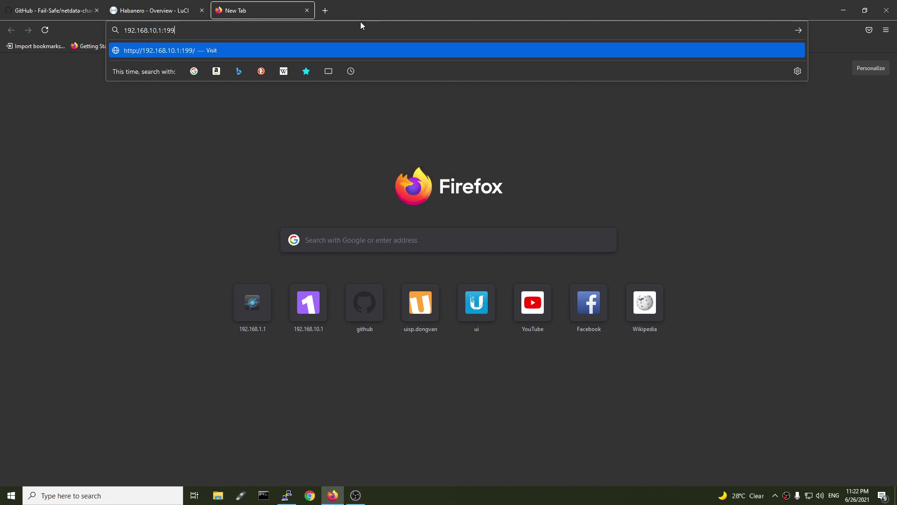
{"action": "type", "text": "99"}
{"action": "key", "text": "Return"}
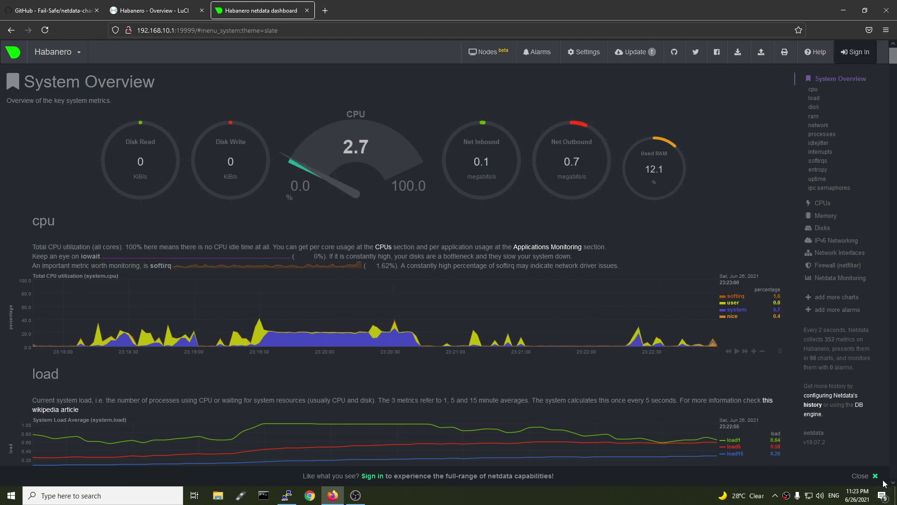
{"action": "left_click", "coordinate": [867, 475]}
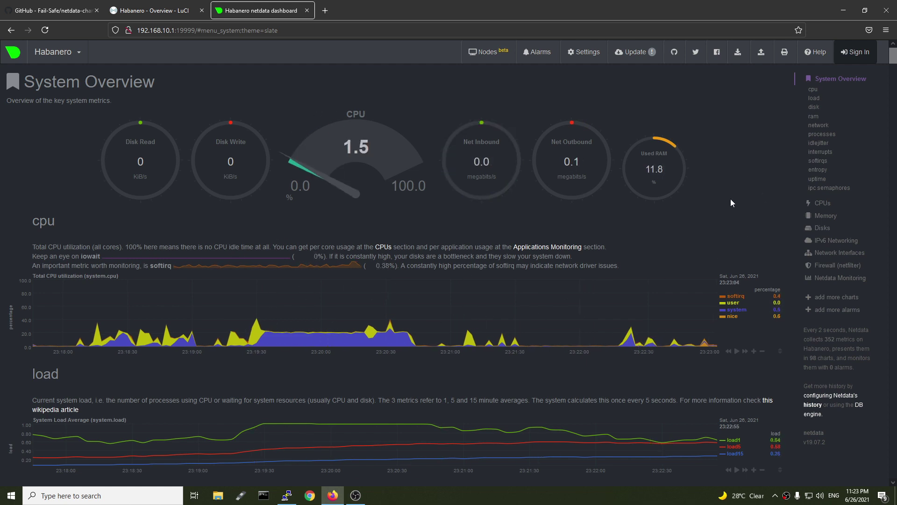
{"action": "scroll", "coordinate": [839, 217], "scroll_direction": "down", "scroll_amount": 1}
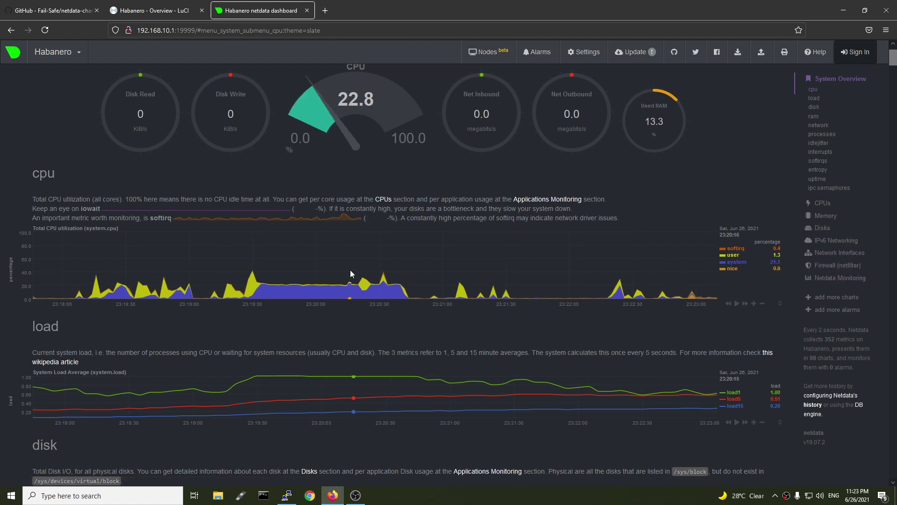
{"action": "scroll", "coordinate": [377, 262], "scroll_direction": "up", "scroll_amount": 1}
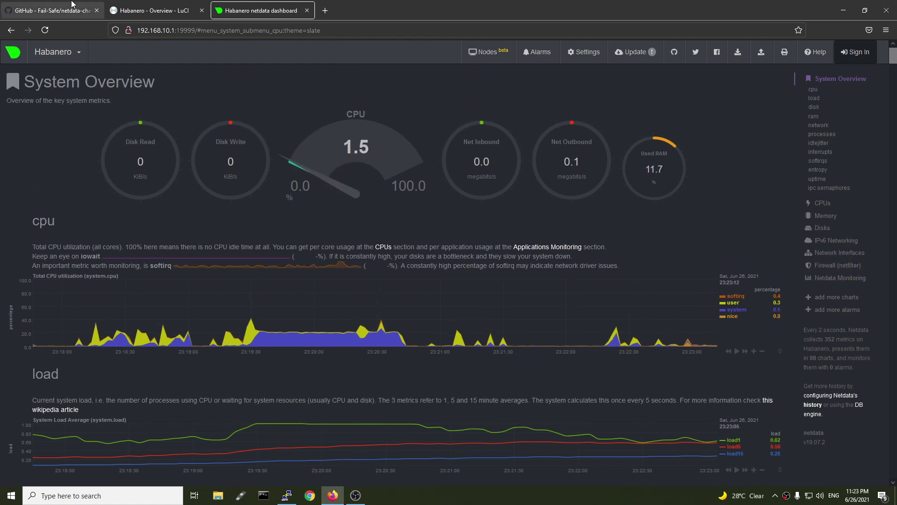
Select the git clone line in the README's OpenWrt Local installation code block
{"action": "left_click", "coordinate": [52, 10]}
{"action": "scroll", "coordinate": [355, 360], "scroll_direction": "down", "scroll_amount": 1}
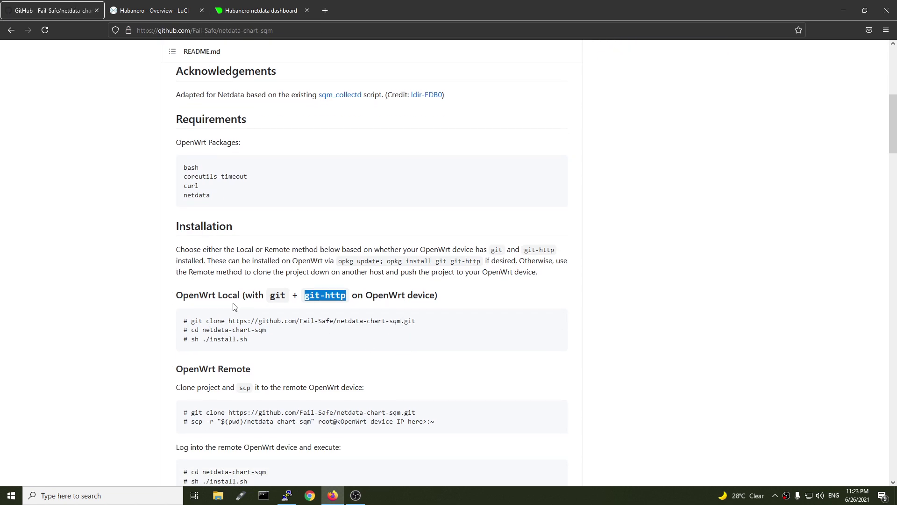
{"action": "mouse_move", "coordinate": [427, 326]}
{"action": "left_mouse_down"}
{"action": "mouse_move", "coordinate": [196, 330]}
{"action": "mouse_move", "coordinate": [189, 320]}
{"action": "left_mouse_up"}
{"action": "left_click", "coordinate": [214, 319]}
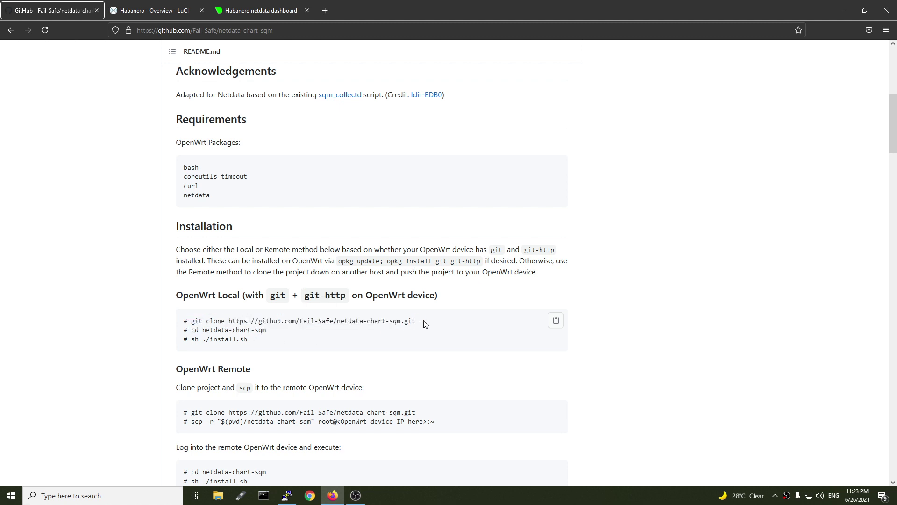
{"action": "left_click_drag", "start_coordinate": [423, 321], "coordinate": [192, 320]}
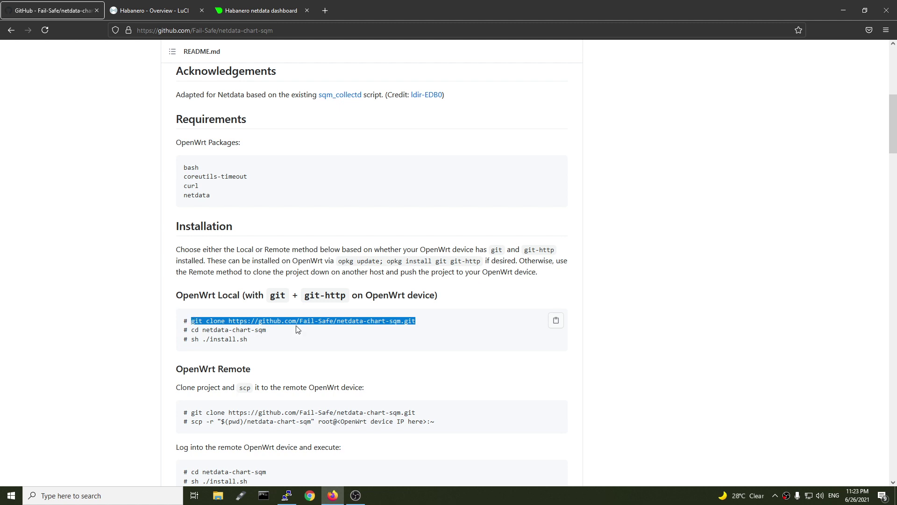
In the enlarged router terminal, run the git clone with the URL changed from https to http
{"action": "left_click", "coordinate": [292, 493]}
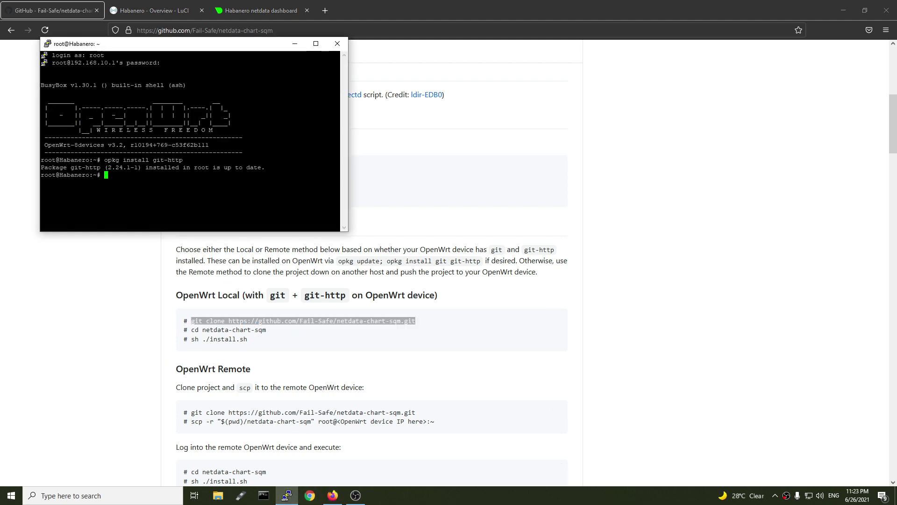
{"action": "left_click_drag", "start_coordinate": [348, 231], "coordinate": [430, 332]}
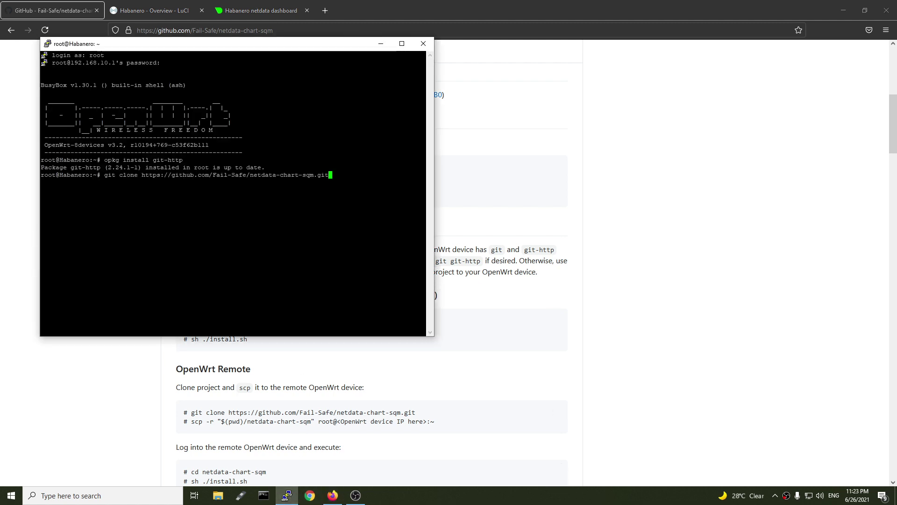
{"action": "key", "text": "Left"}
{"action": "key", "text": "Left"}
{"action": "key", "text": "Left"}
{"action": "key", "text": "Left"}
{"action": "key", "text": "Left"}
{"action": "key", "text": "Left"}
{"action": "key", "text": "Left"}
{"action": "key", "text": "Left"}
{"action": "key", "text": "Left"}
{"action": "key", "text": "Left"}
{"action": "key", "text": "Left"}
{"action": "key", "text": "Left"}
{"action": "key", "text": "Left"}
{"action": "key", "text": "Left"}
{"action": "key", "text": "Left"}
{"action": "key", "text": "Left"}
{"action": "key", "text": "Left"}
{"action": "key", "text": "Left"}
{"action": "key", "text": "Left"}
{"action": "key", "text": "Left"}
{"action": "key", "text": "Left"}
{"action": "key", "text": "BackSpace"}
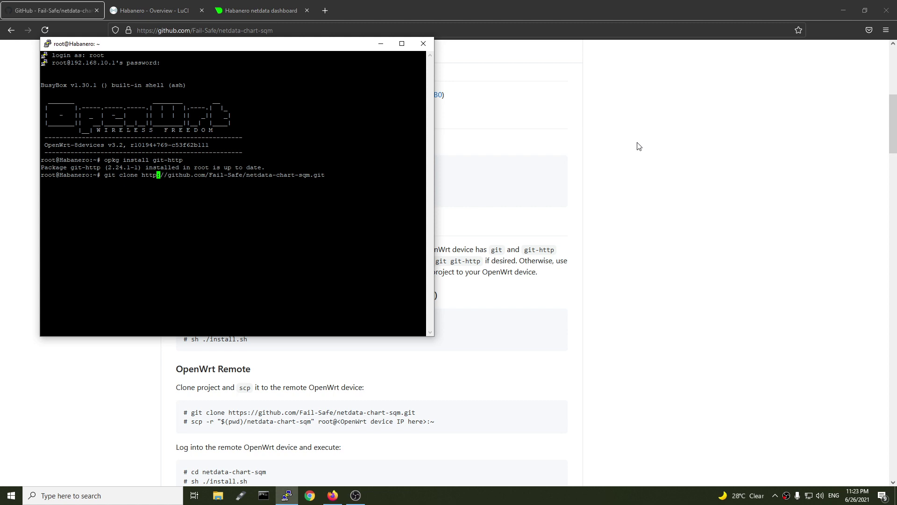
{"action": "key", "text": "Return"}
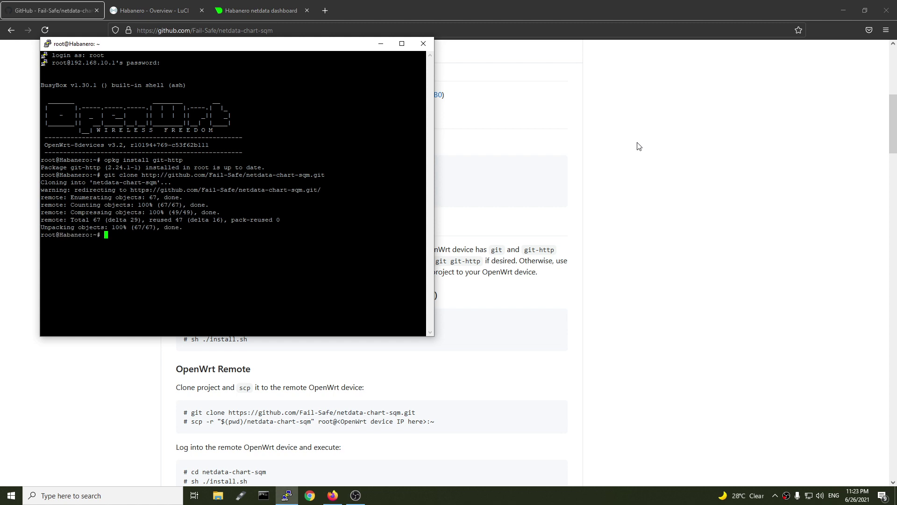
Copy 'cd netdata-chart-sqm' from the README and run it in the terminal
{"action": "left_click", "coordinate": [362, 356]}
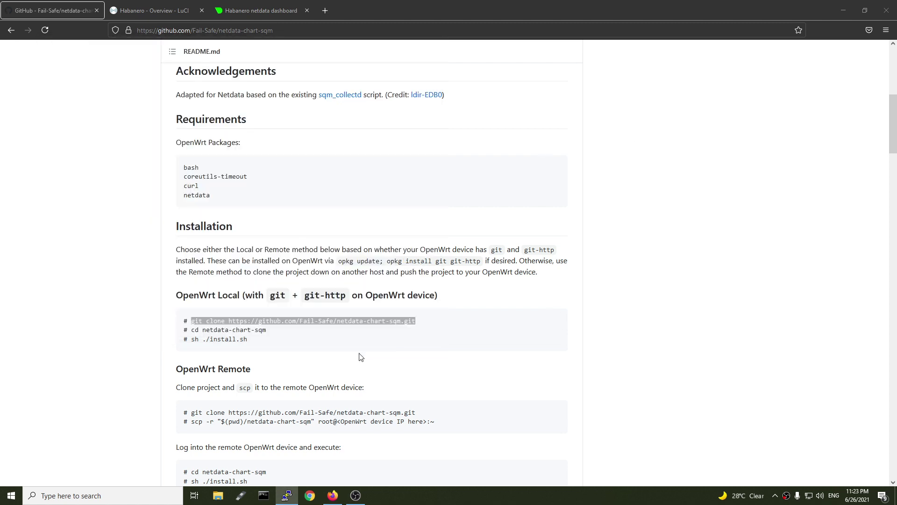
{"action": "left_click_drag", "start_coordinate": [273, 321], "coordinate": [209, 330]}
{"action": "left_click", "coordinate": [272, 337]}
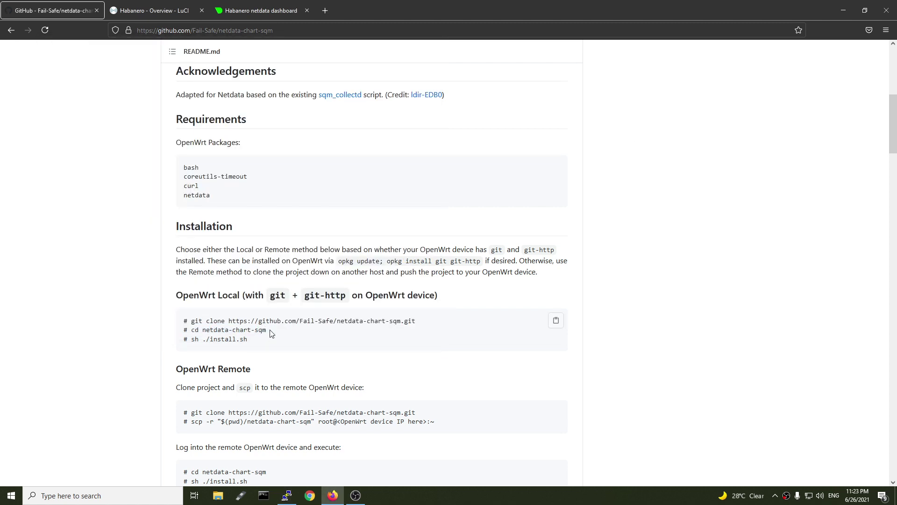
{"action": "left_click_drag", "start_coordinate": [271, 330], "coordinate": [192, 333]}
{"action": "key", "text": "ctrl+c"}
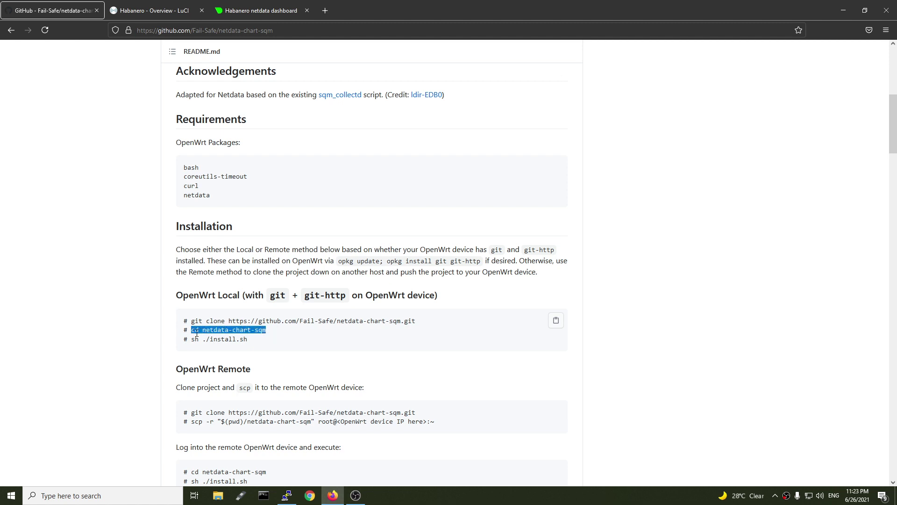
{"action": "key", "text": "alt+Tab"}
{"action": "key", "text": "shift+Insert"}
{"action": "key", "text": "Return"}
Copy and run 'sh ./install.sh' to install the SQM chart plugin
{"action": "key", "text": "alt+Tab"}
{"action": "left_click_drag", "start_coordinate": [248, 340], "coordinate": [191, 345]}
{"action": "key", "text": "alt+Tab"}
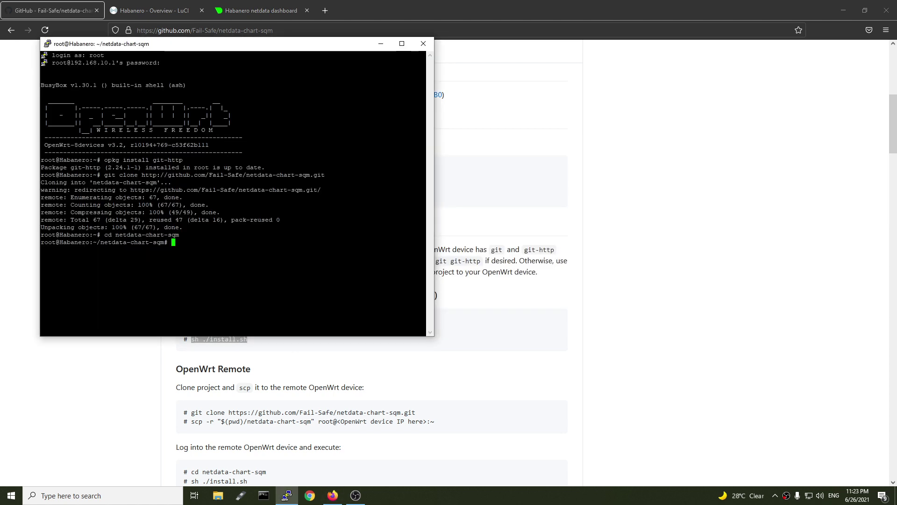
{"action": "type", "text": "sh ./install.sh"}
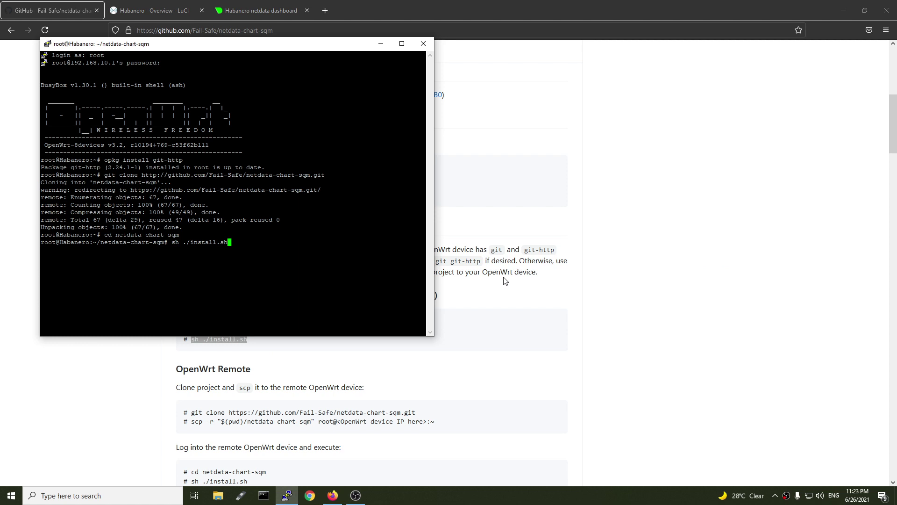
{"action": "key", "text": "Return"}
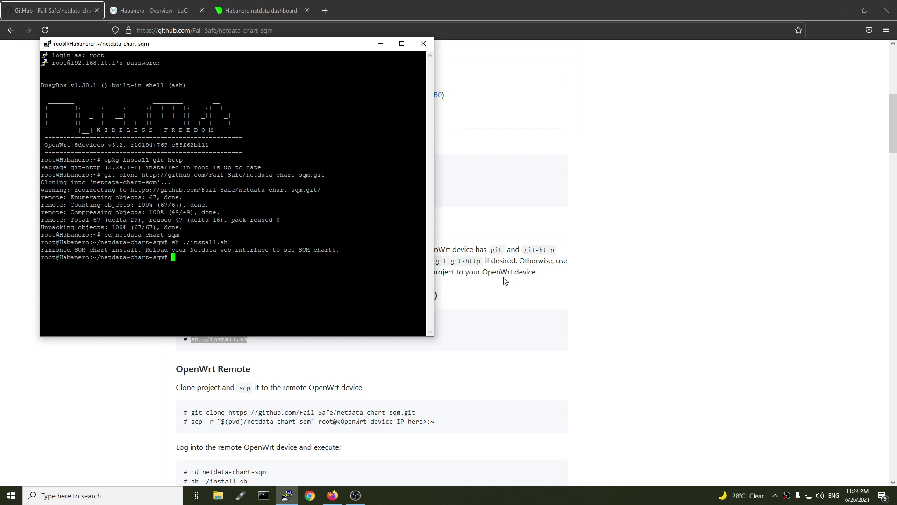
{"action": "left_click", "coordinate": [262, 10]}
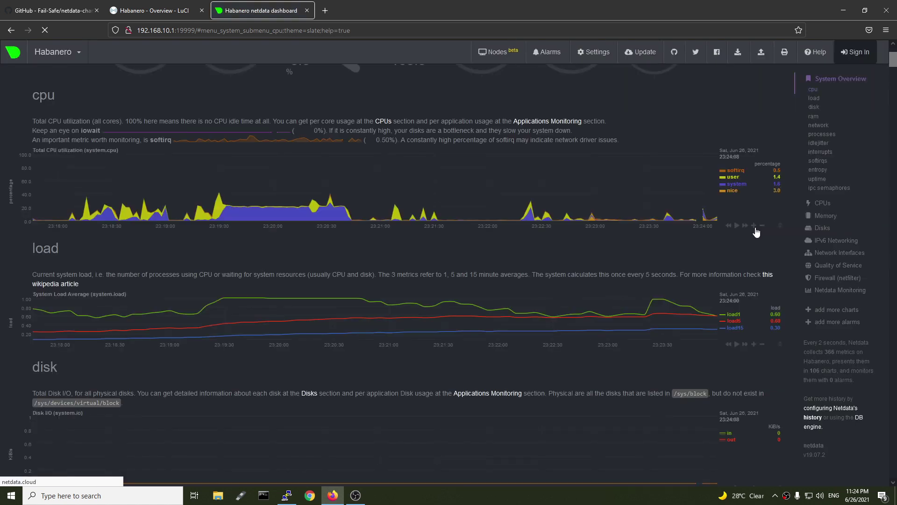
Open Quality of Service in the sidebar and browse the eth1 and ifb4eth1 charts
{"action": "left_click", "coordinate": [842, 265]}
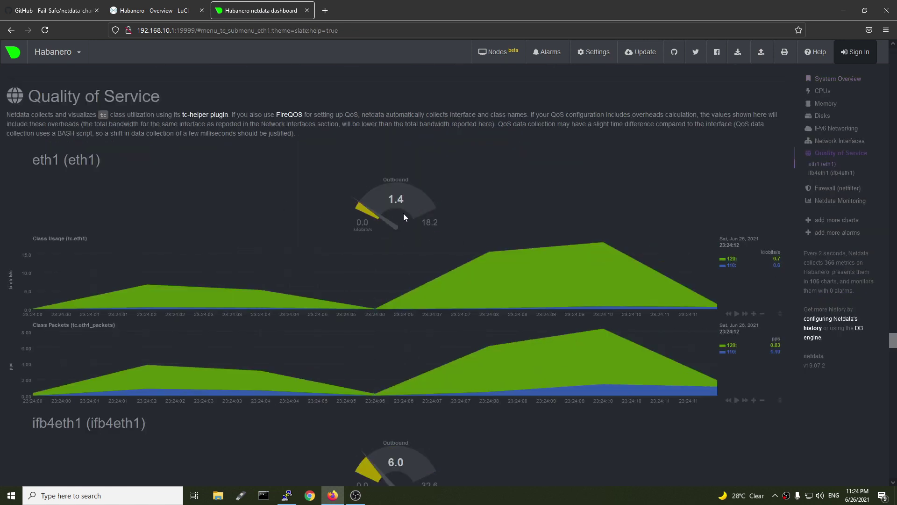
{"action": "scroll", "coordinate": [435, 250], "scroll_direction": "down", "scroll_amount": 1}
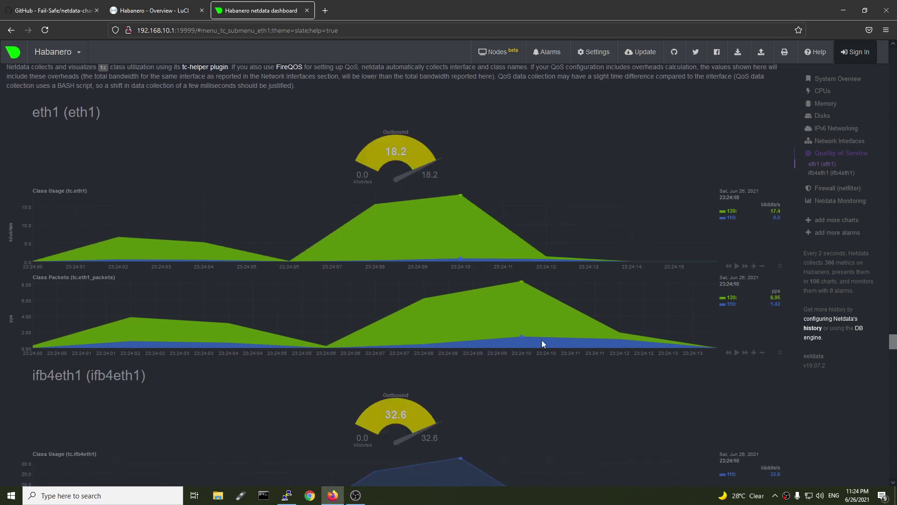
{"action": "scroll", "coordinate": [545, 374], "scroll_direction": "down", "scroll_amount": 2}
{"action": "scroll", "coordinate": [545, 374], "scroll_direction": "up", "scroll_amount": 2}
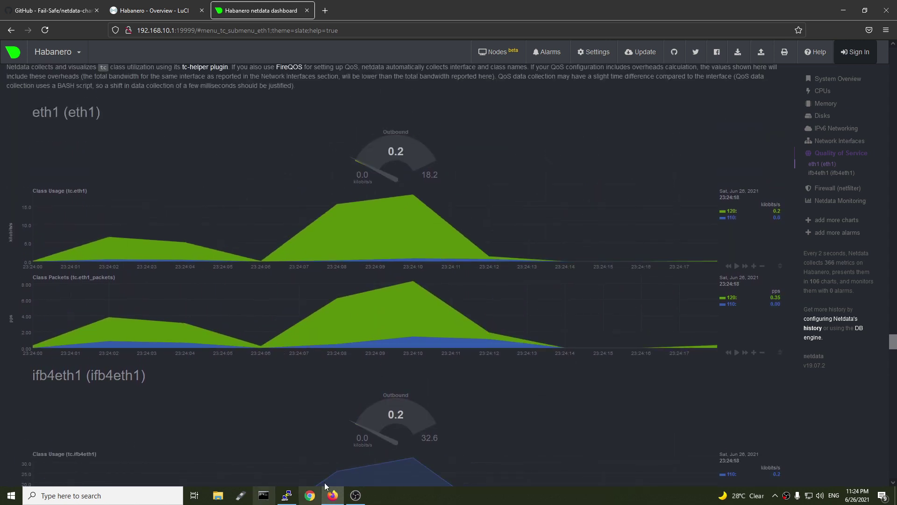
Launch Speedtest and run a test beside the QoS charts (128.46 Mbps down, 232.96 Mbps up)
{"action": "left_click", "coordinate": [103, 491]}
{"action": "type", "text": "spe"}
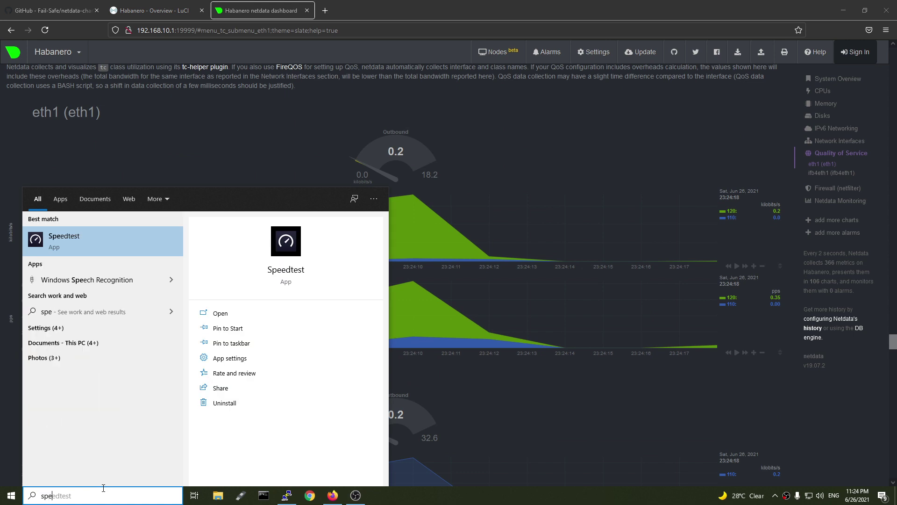
{"action": "key", "text": "Return"}
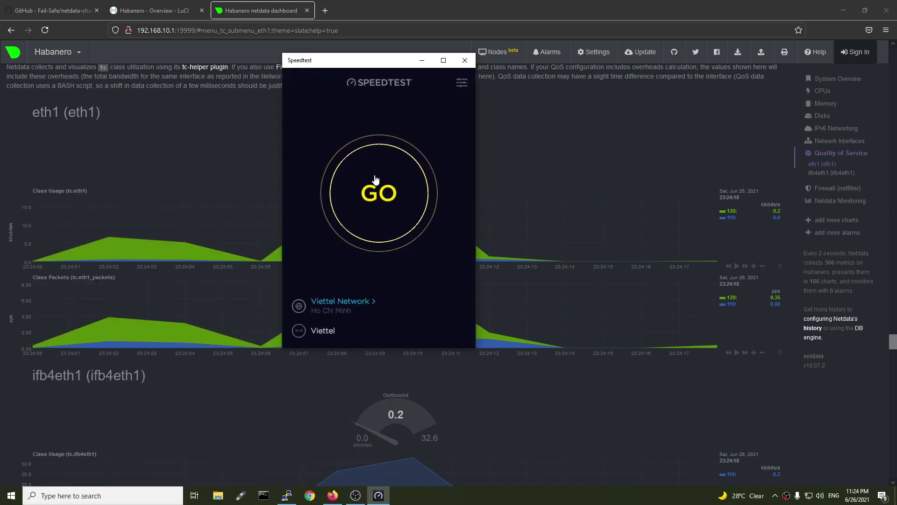
{"action": "left_click", "coordinate": [375, 179]}
{"action": "left_click_drag", "start_coordinate": [355, 63], "coordinate": [261, 117]}
{"action": "left_click", "coordinate": [658, 224]}
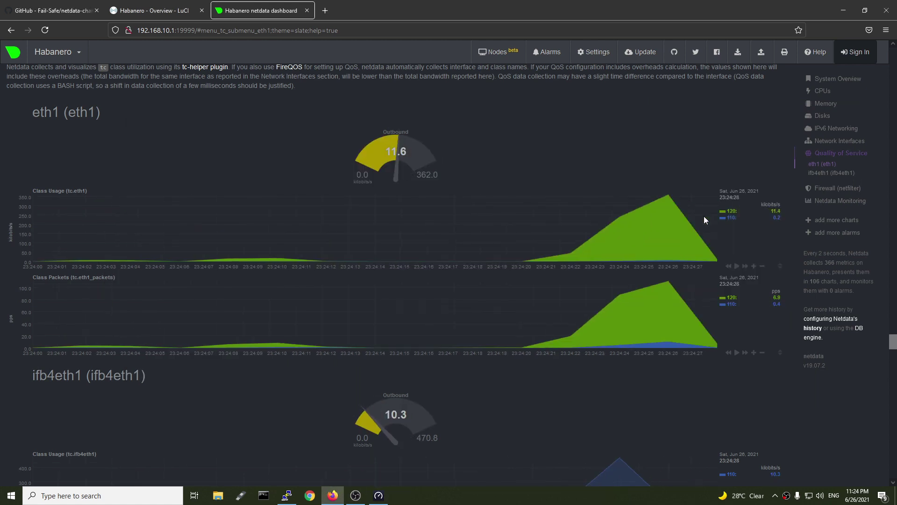
{"action": "key", "text": "alt+Tab"}
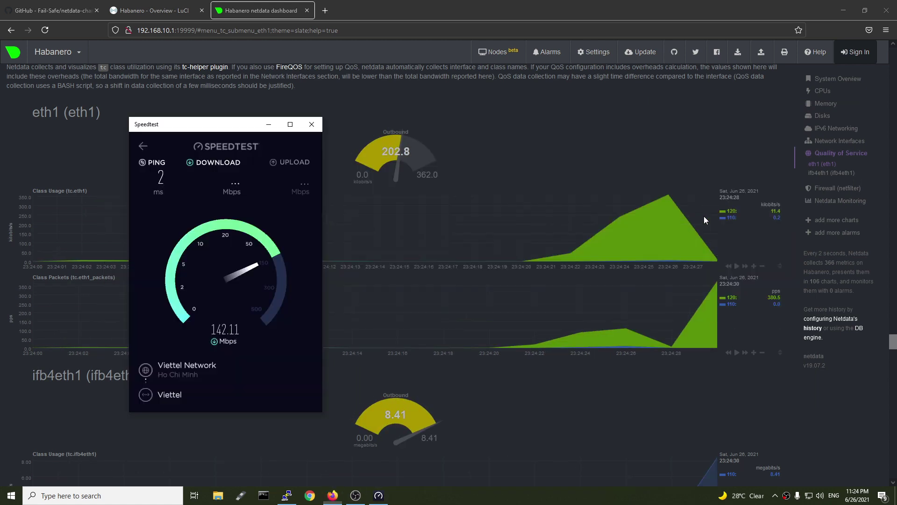
{"action": "left_click_drag", "start_coordinate": [217, 125], "coordinate": [135, 122]}
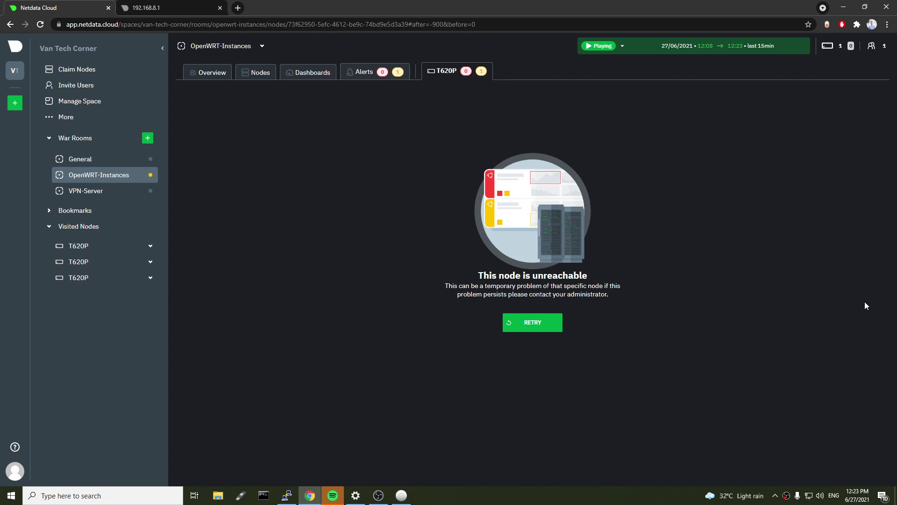
Reload the 192.168.8.1:19999 Netdata tab, which still refuses the connection
{"action": "left_click", "coordinate": [171, 7]}
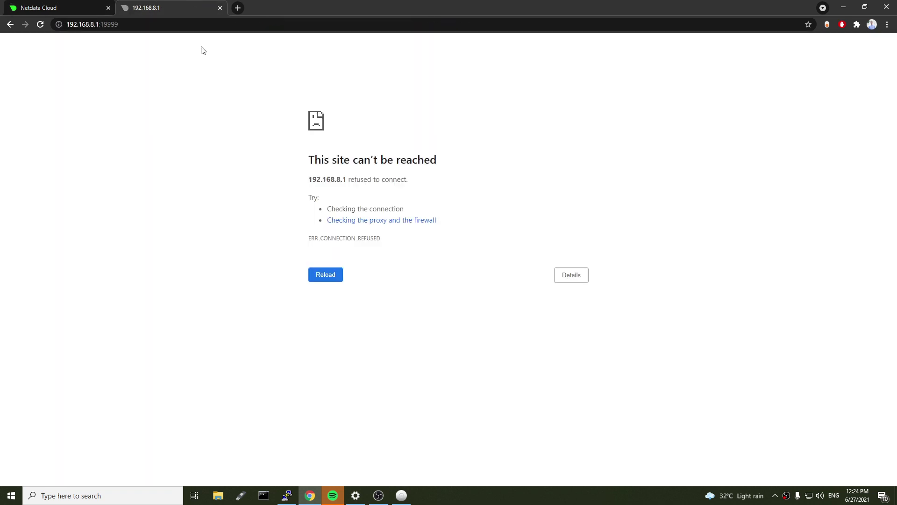
{"action": "key", "text": "F5"}
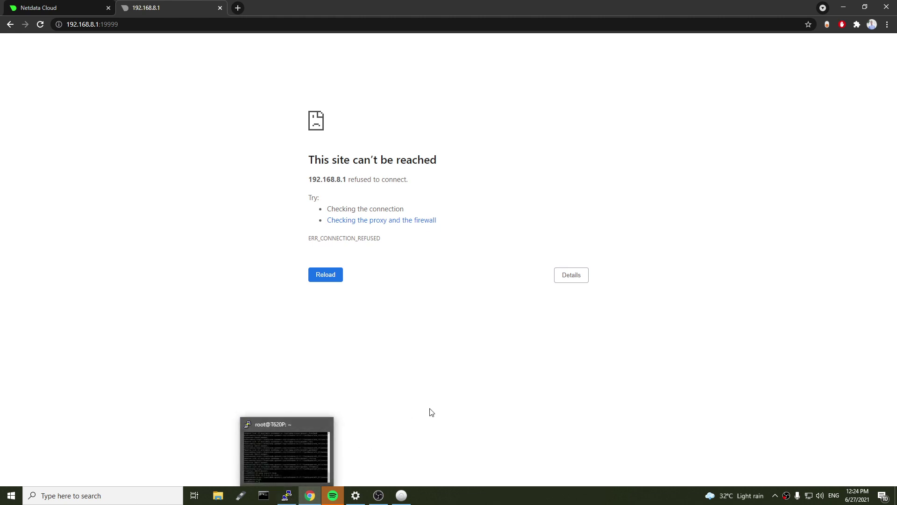
Clear the router terminal and open /etc/rc.local in vi
{"action": "left_click", "coordinate": [287, 496]}
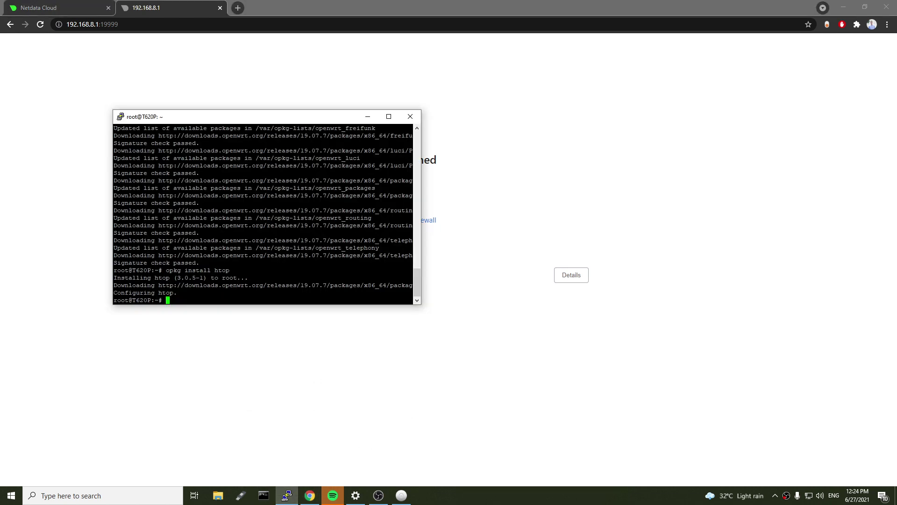
{"action": "type", "text": "clear"}
{"action": "key", "text": "Return"}
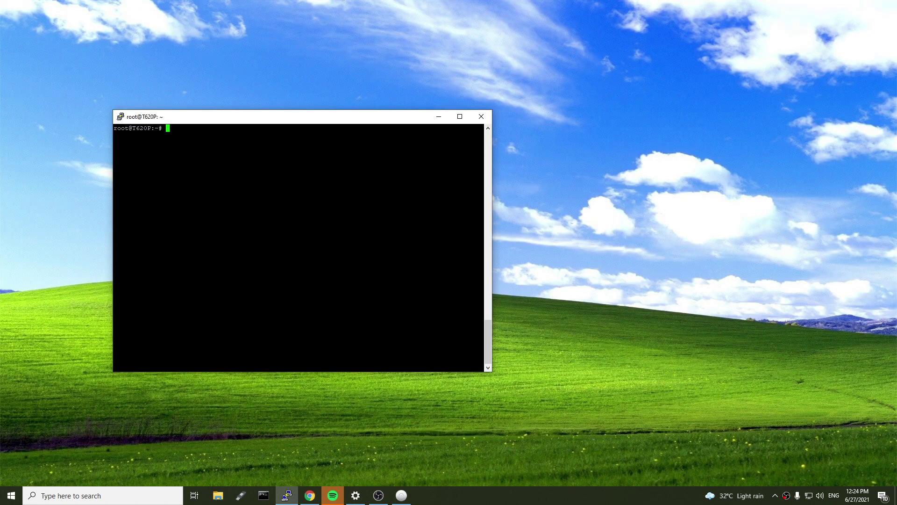
{"action": "type", "text": "vi /etc/rc.l"}
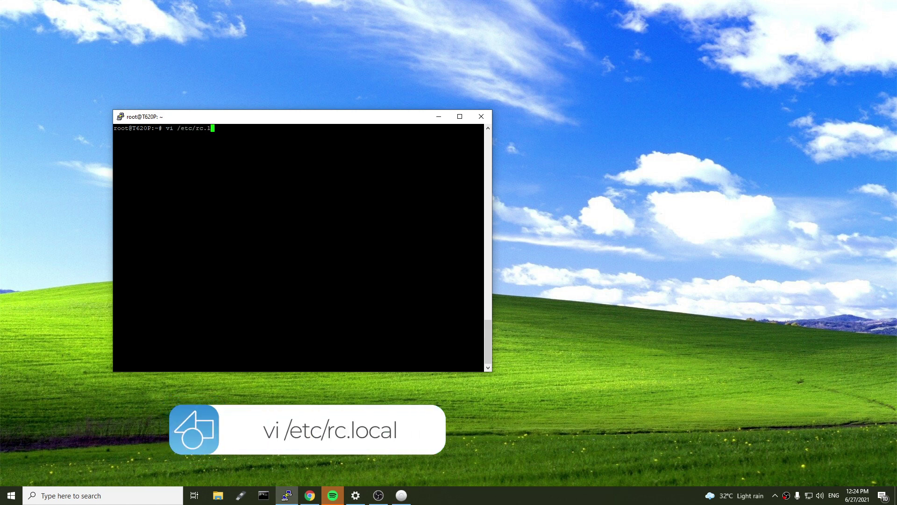
{"action": "key", "text": "Tab"}
{"action": "key", "text": "Return"}
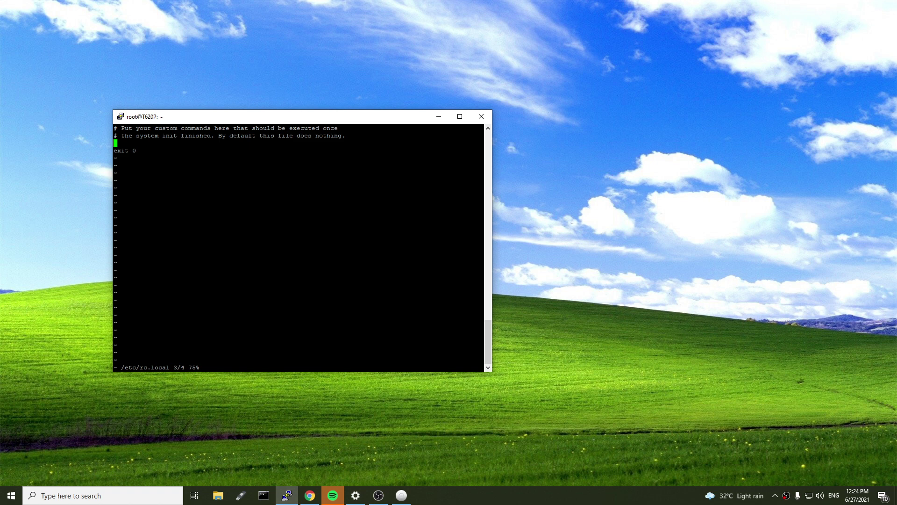
Insert /opt/netdata/bin/netdata above exit 0 and save the file with :wq
{"action": "key", "text": "i"}
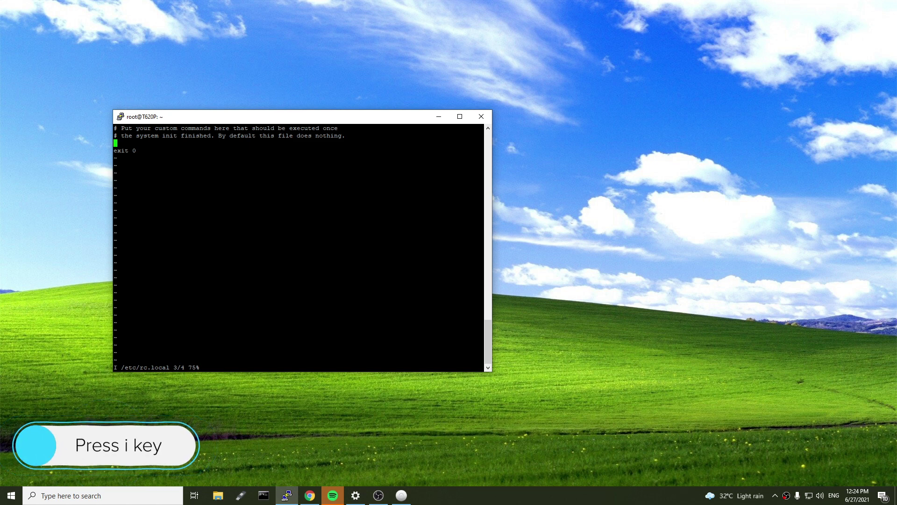
{"action": "type", "text": "/"}
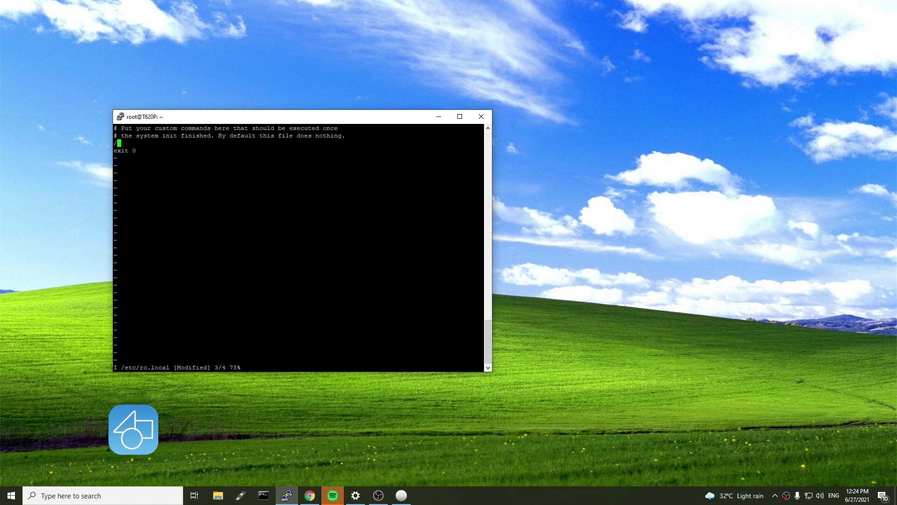
{"action": "type", "text": "opt/netd"}
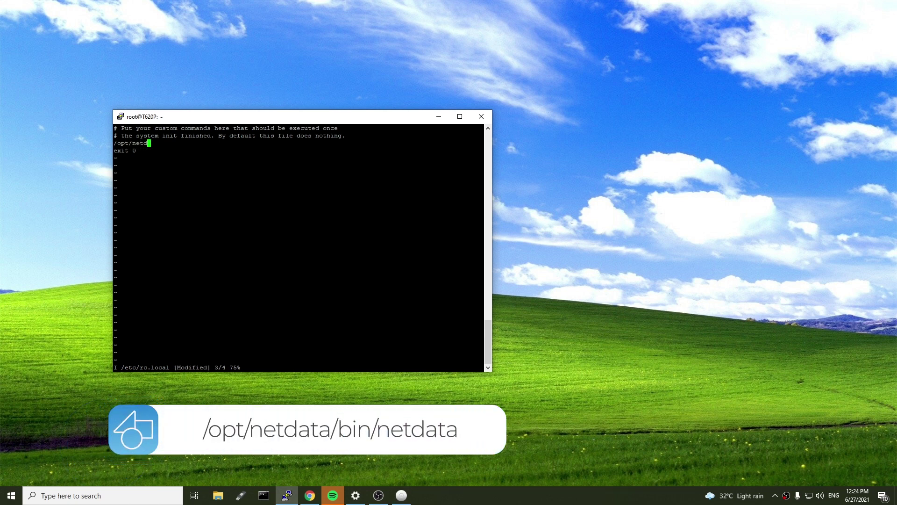
{"action": "type", "text": "ata/bin/netdata"}
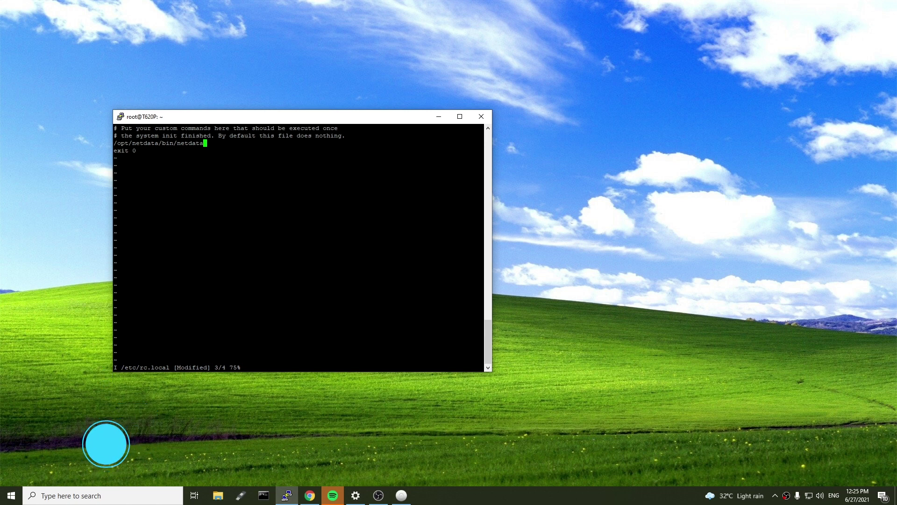
{"action": "key", "text": "Escape"}
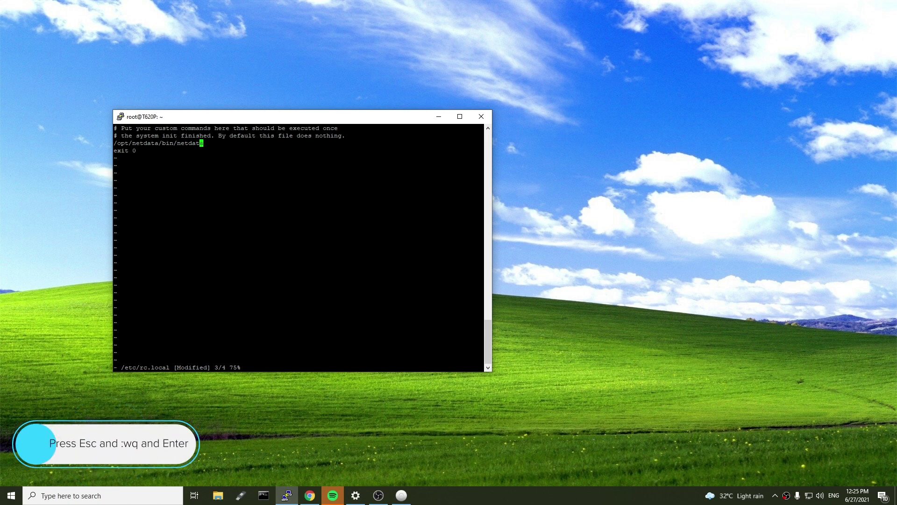
{"action": "type", "text": ":w"}
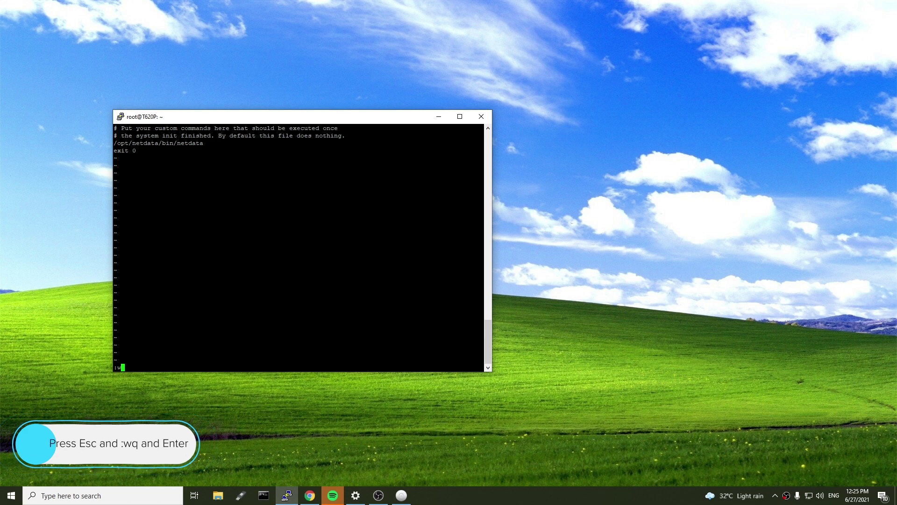
{"action": "type", "text": "q"}
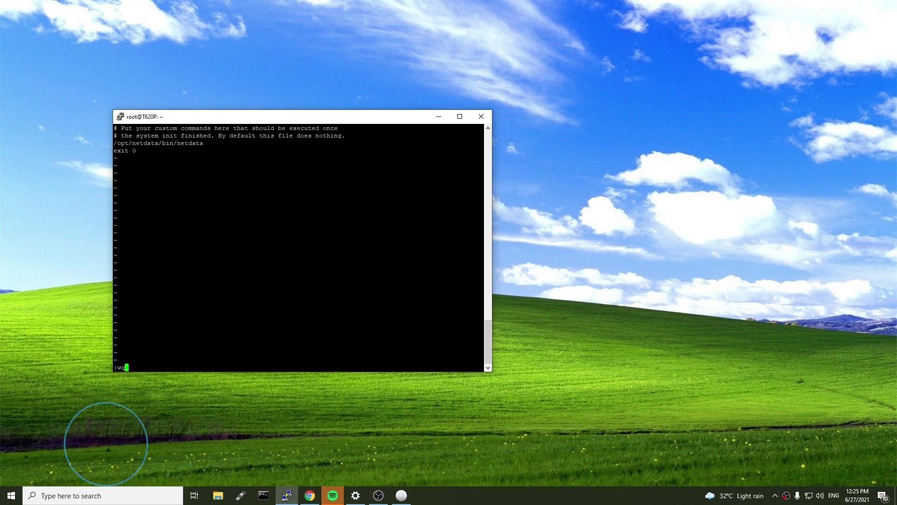
{"action": "key", "text": "Return"}
Reboot the router and dismiss PuTTY's lost-connection error
{"action": "type", "text": "reboot"}
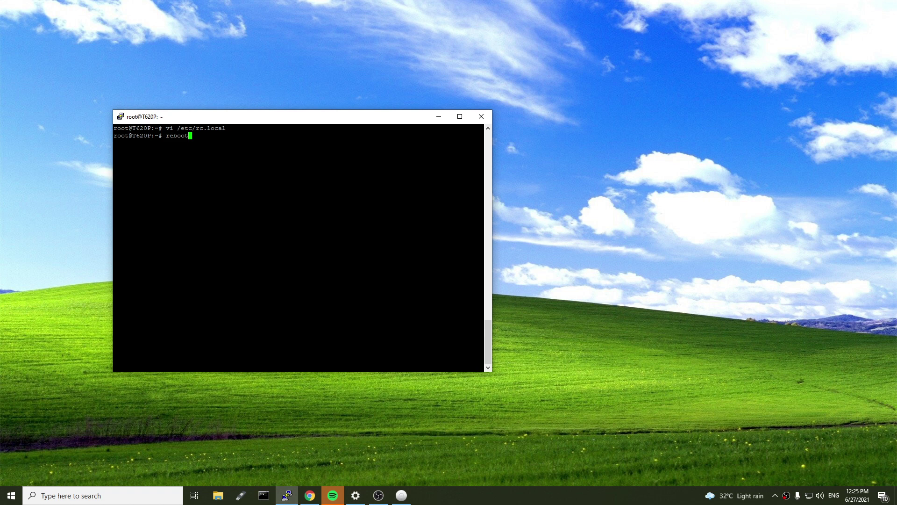
{"action": "key", "text": "Return"}
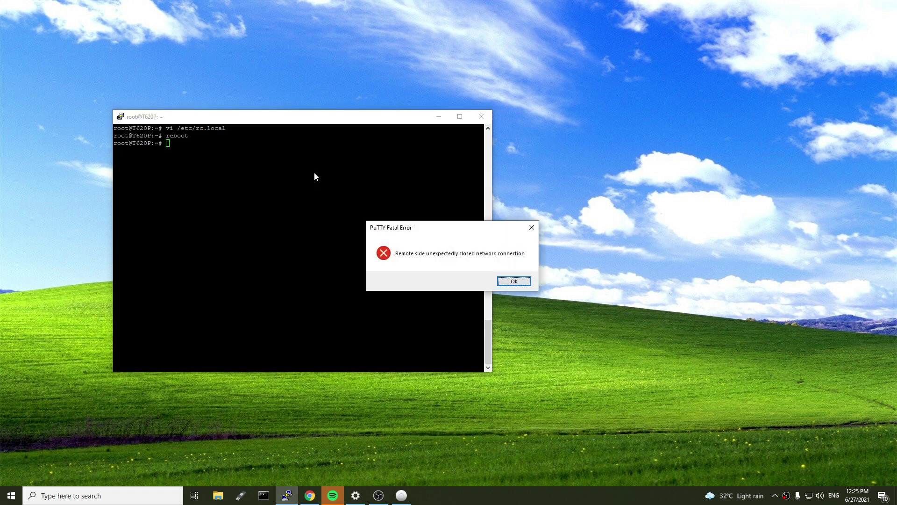
{"action": "key", "text": "Return"}
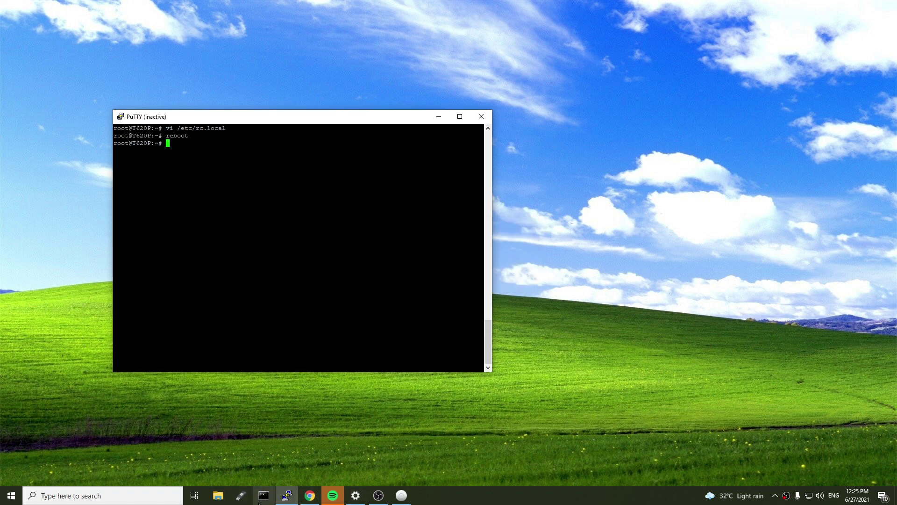
Run 'ping 192.168.8.1 -t' in Command Prompt and arrange the windows side by side
{"action": "left_click", "coordinate": [263, 495]}
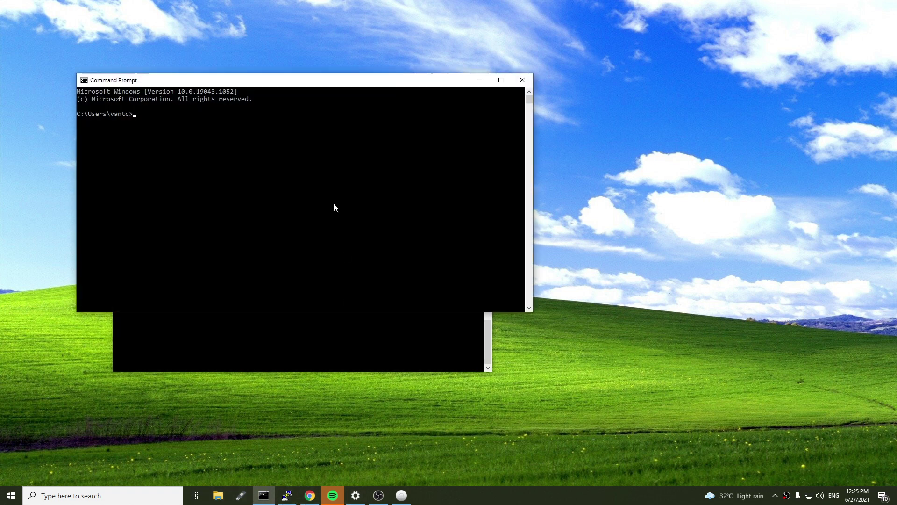
{"action": "type", "text": "ping 192.168.8.1 -t"}
{"action": "key", "text": "Return"}
{"action": "left_click_drag", "start_coordinate": [276, 82], "coordinate": [579, 81]}
{"action": "left_click_drag", "start_coordinate": [227, 118], "coordinate": [118, 72]}
{"action": "left_click_drag", "start_coordinate": [438, 84], "coordinate": [454, 81]}
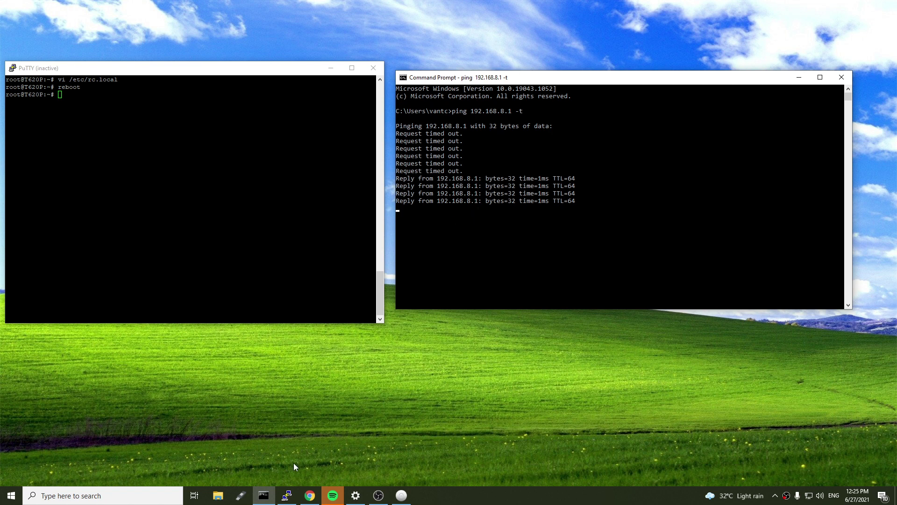
Reload the local T620P Netdata dashboard, then confirm the Cloud OpenWRT-Instances room shows live data again
{"action": "left_click", "coordinate": [310, 496]}
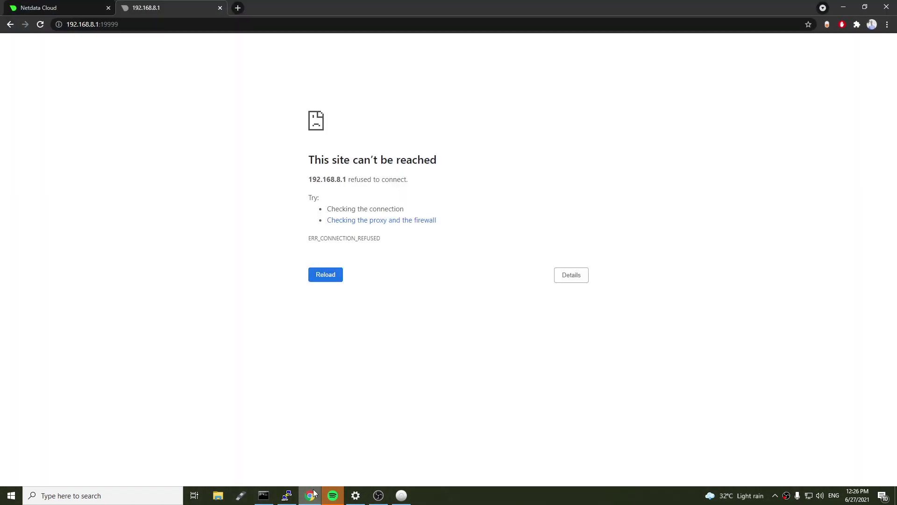
{"action": "left_click", "coordinate": [40, 25]}
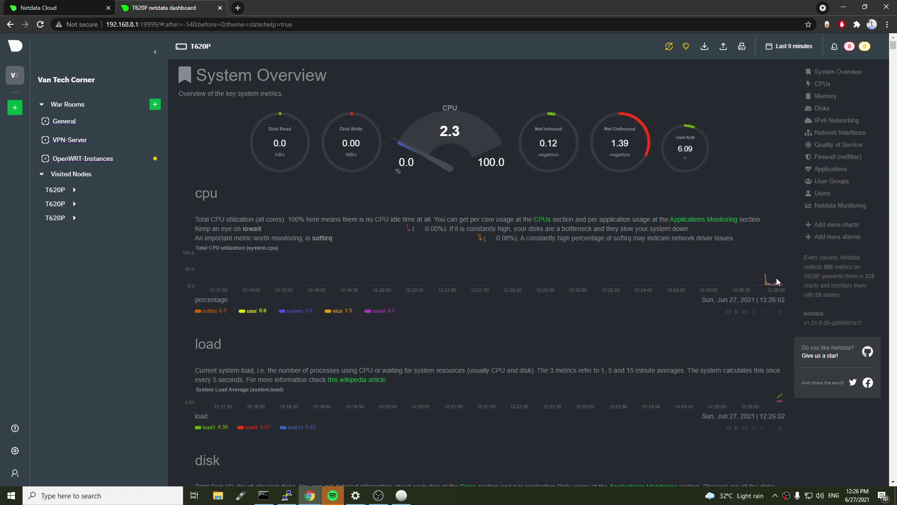
{"action": "left_click", "coordinate": [41, 5]}
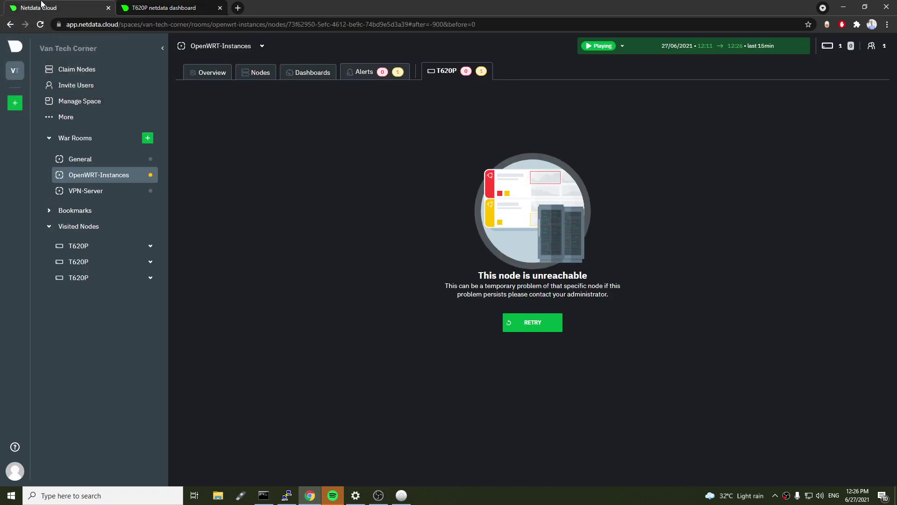
{"action": "left_click", "coordinate": [91, 158]}
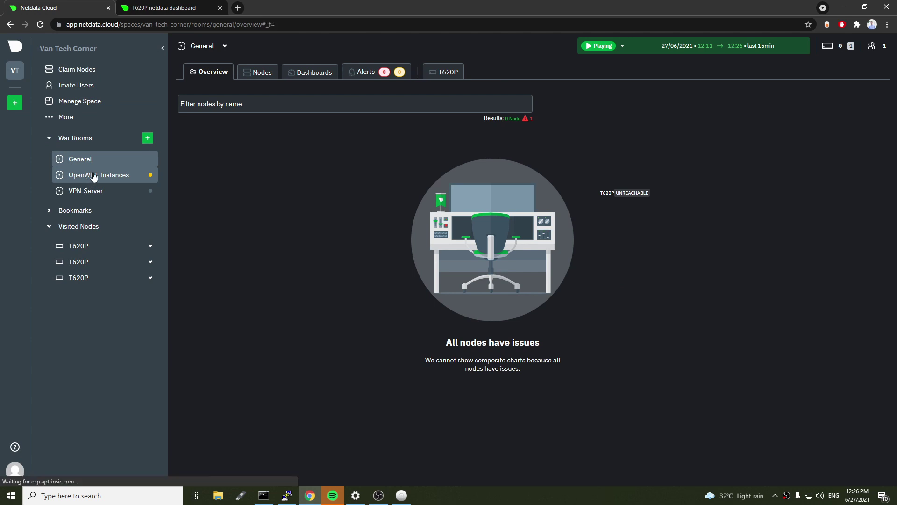
{"action": "left_click", "coordinate": [93, 175]}
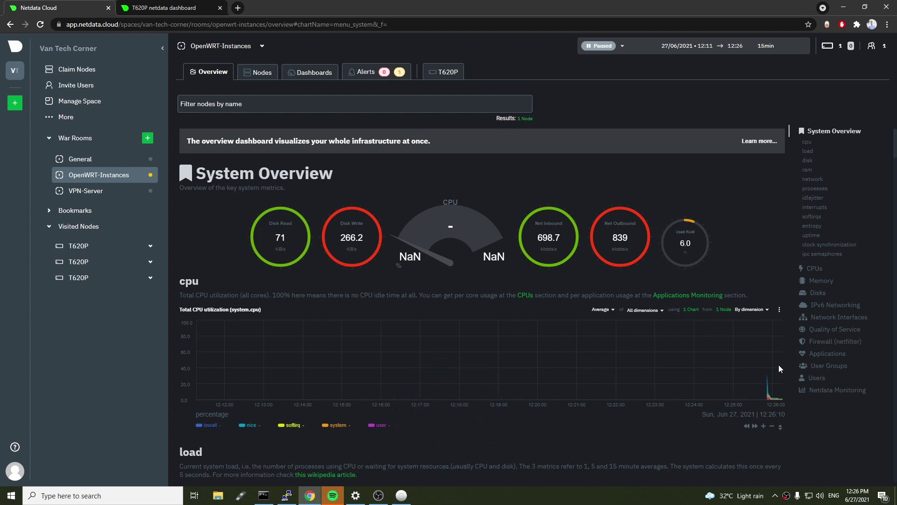
Display the eth4 and ifb4eth4 Quality of Service charts on the local T620P dashboard
{"action": "left_click", "coordinate": [163, 7]}
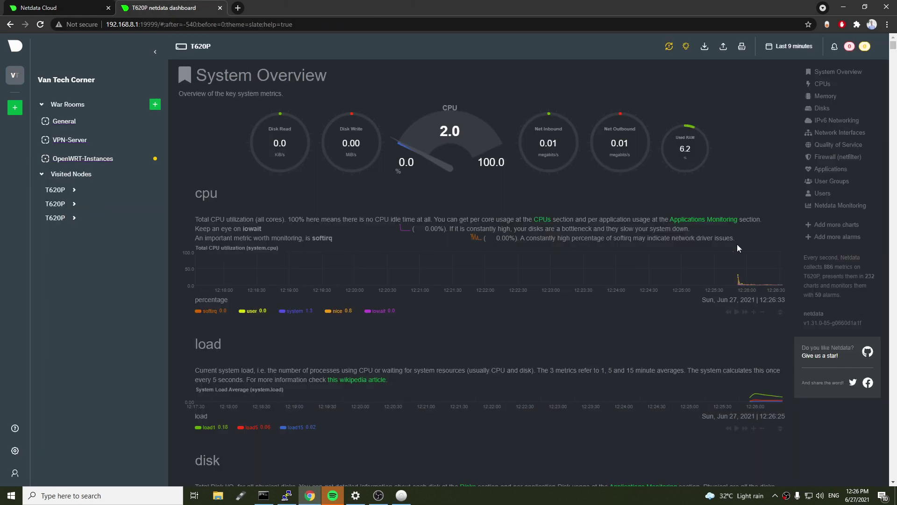
{"action": "left_click", "coordinate": [855, 148]}
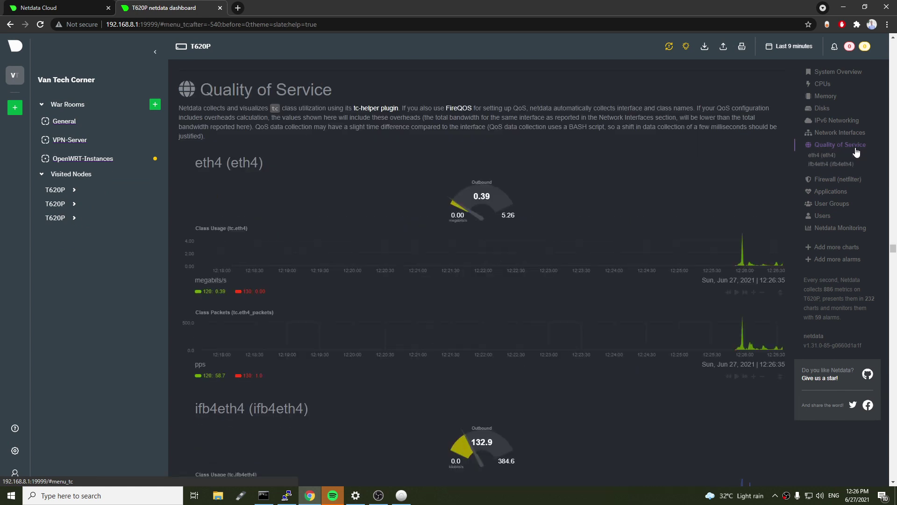
{"action": "scroll", "coordinate": [624, 263], "scroll_direction": "down", "scroll_amount": 7}
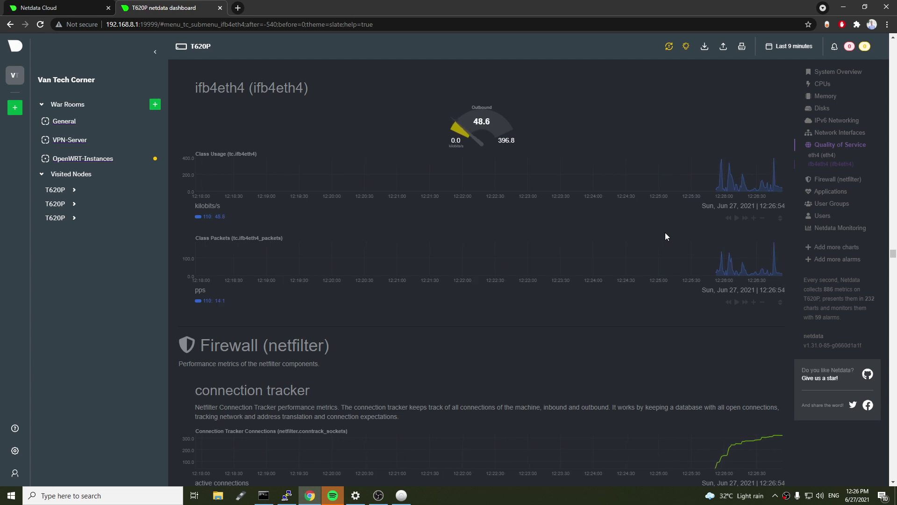
{"action": "left_click", "coordinate": [25, 7]}
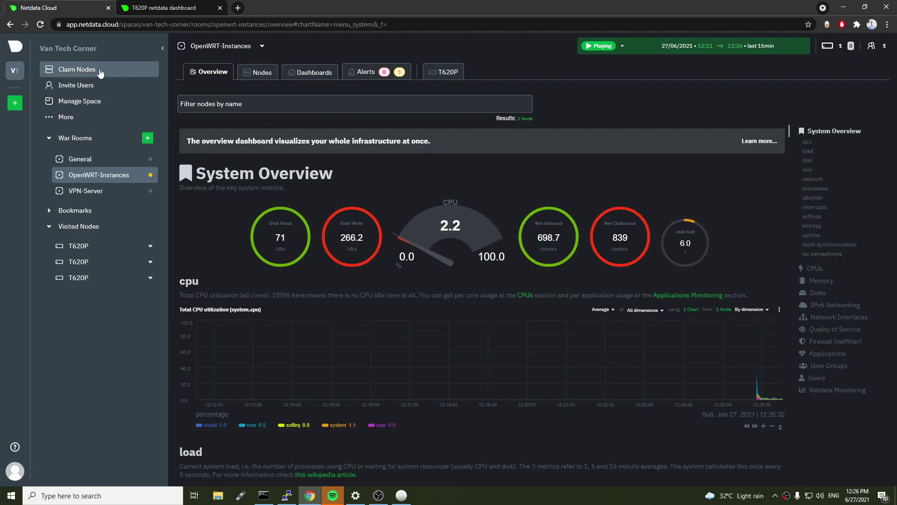
{"action": "left_click", "coordinate": [168, 8]}
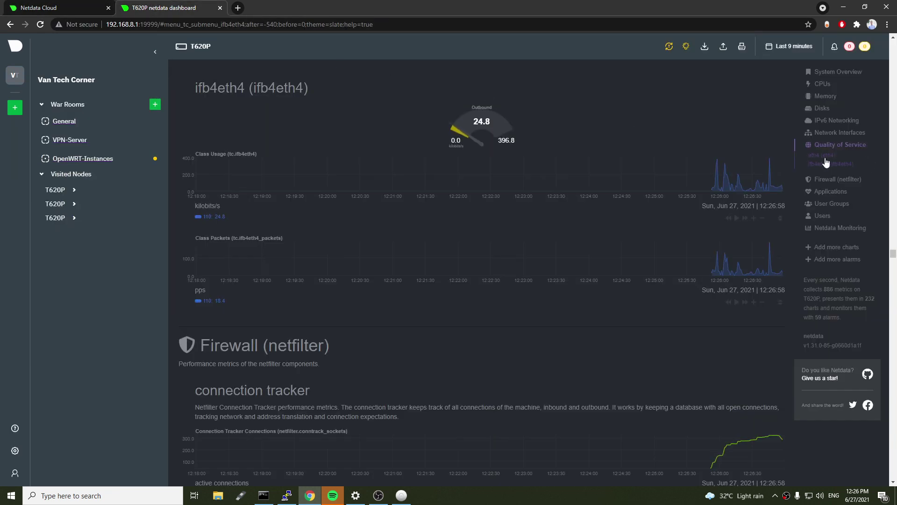